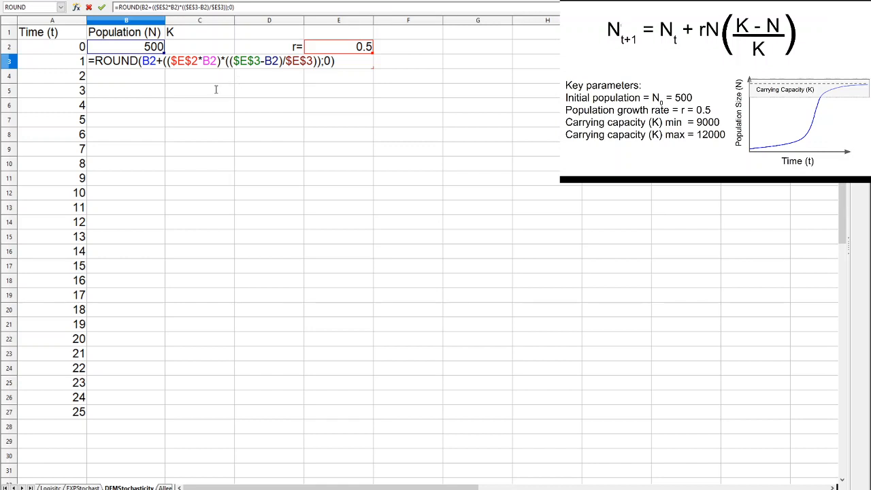
# Replace the first $E$3 carrying-capacity reference in B3's population formula with the relative reference C3.
pyautogui.hotkey('shift', 'Right')
pyautogui.hotkey('shift', 'Right')
pyautogui.hotkey('shift', 'Right')
pyautogui.hotkey('shift', 'Right')
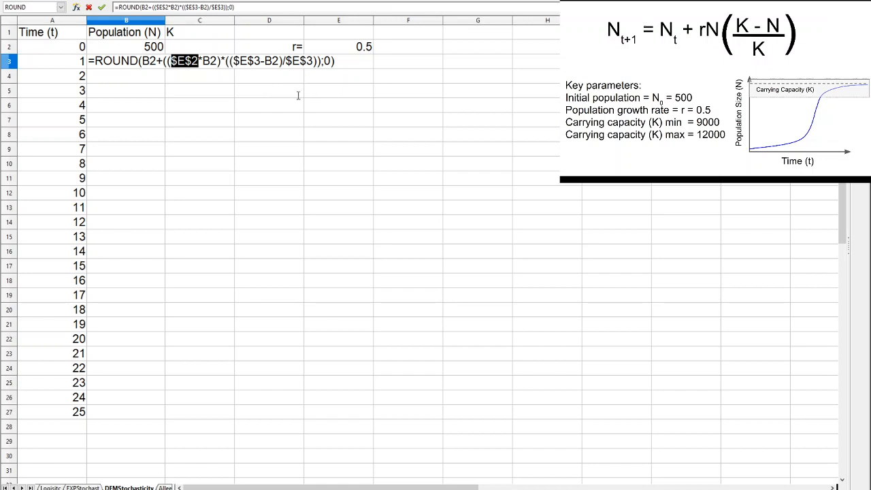
pyautogui.moveTo(288, 87); pyautogui.dragTo(389, 73)
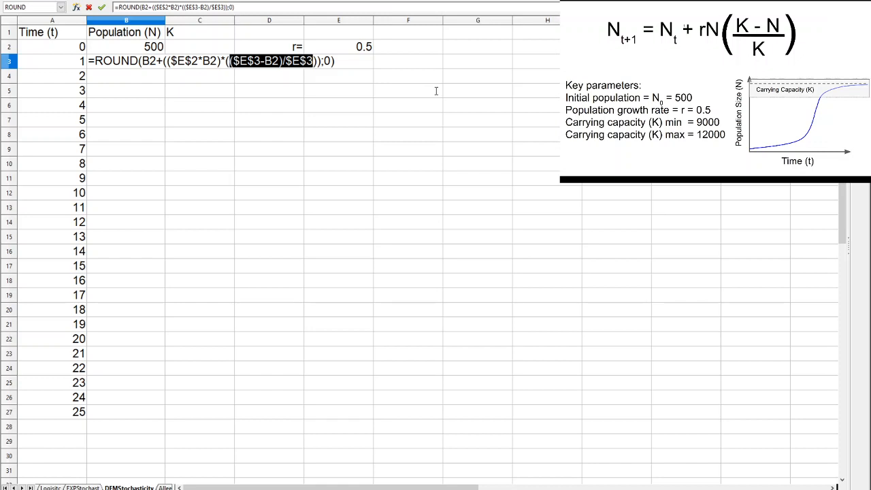
pyautogui.click(317, 85)
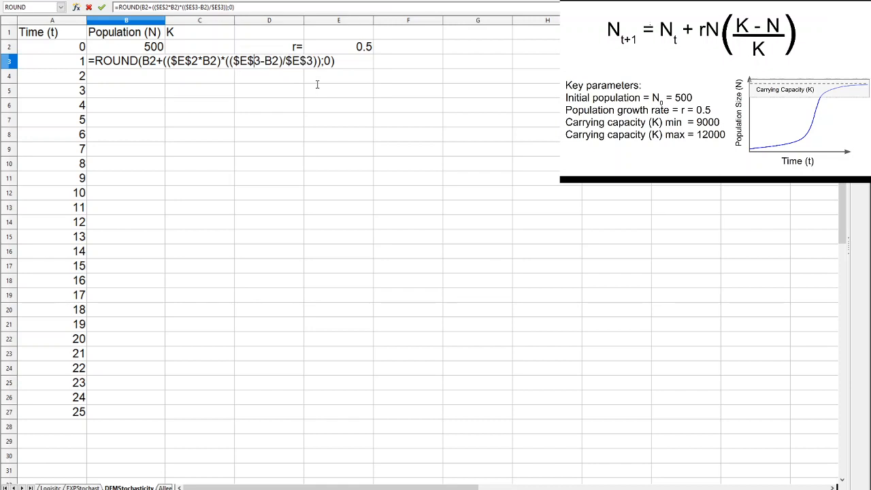
pyautogui.press('BackSpace')
pyautogui.press('BackSpace')
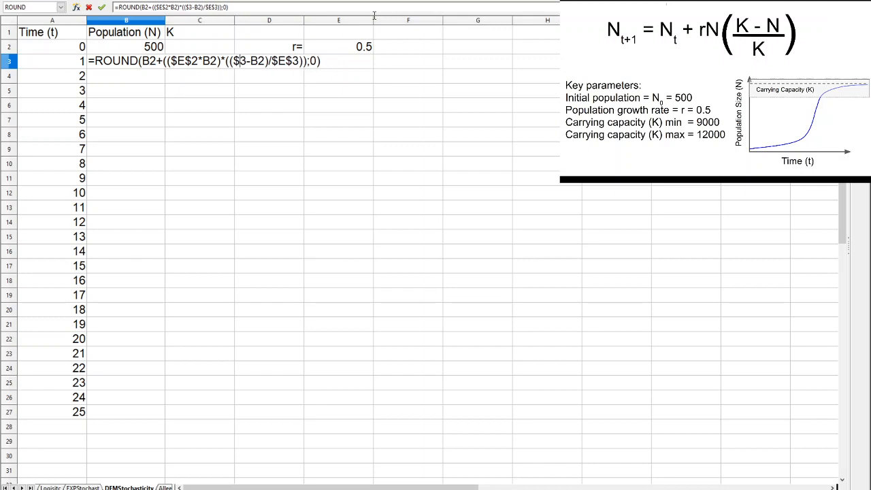
pyautogui.press('BackSpace')
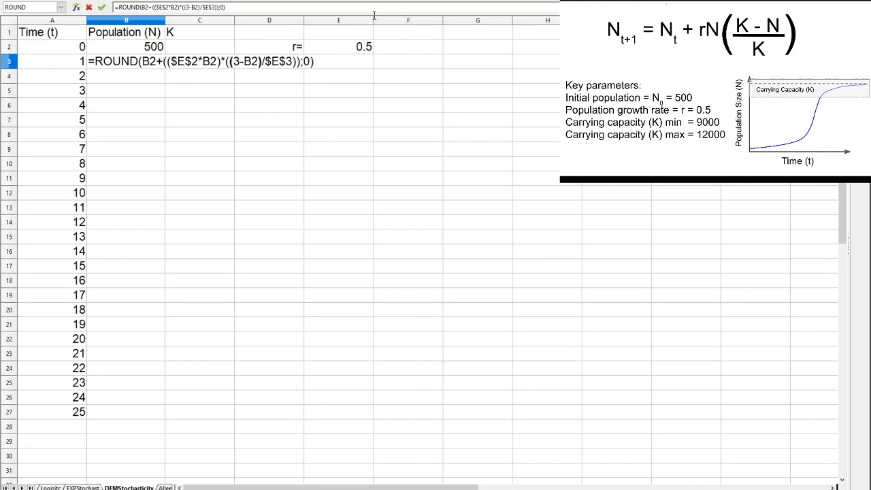
pyautogui.write('C')
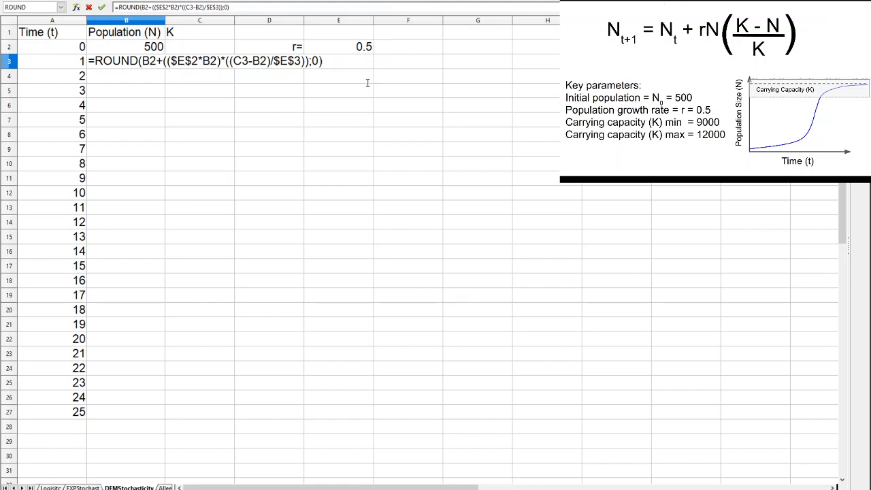
# Replace the denominator's $E$3 reference in B3's formula with C3 and commit the formula.
pyautogui.hotkey('shift', 'Left')
pyautogui.hotkey('shift', 'Left')
pyautogui.hotkey('shift', 'Left')
pyautogui.write('C')
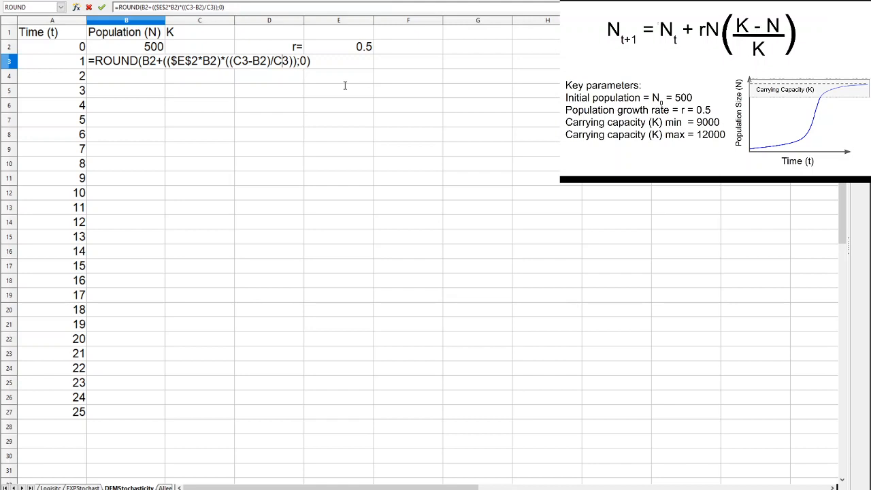
pyautogui.press('Return')
pyautogui.press('Return')
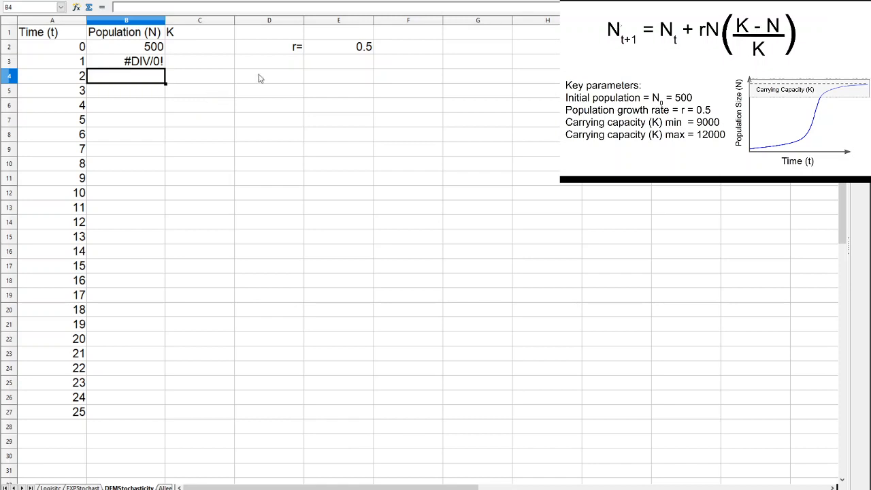
# Enter the parameter labels "K min =" in D3 and "K max =" in D4.
pyautogui.click(293, 64)
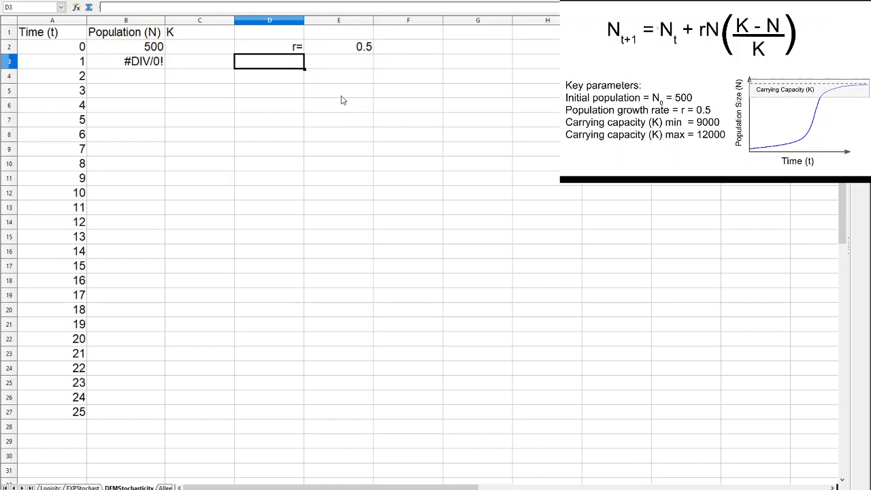
pyautogui.write('K min')
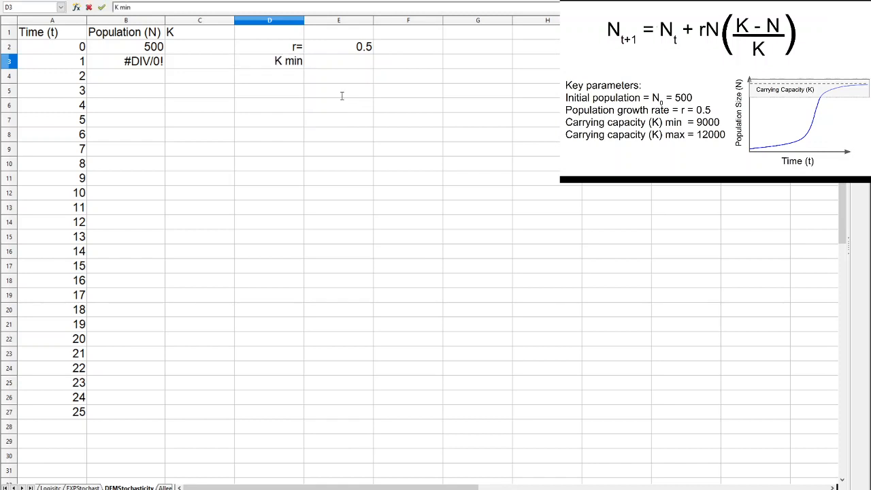
pyautogui.write(' =')
pyautogui.press('Return')
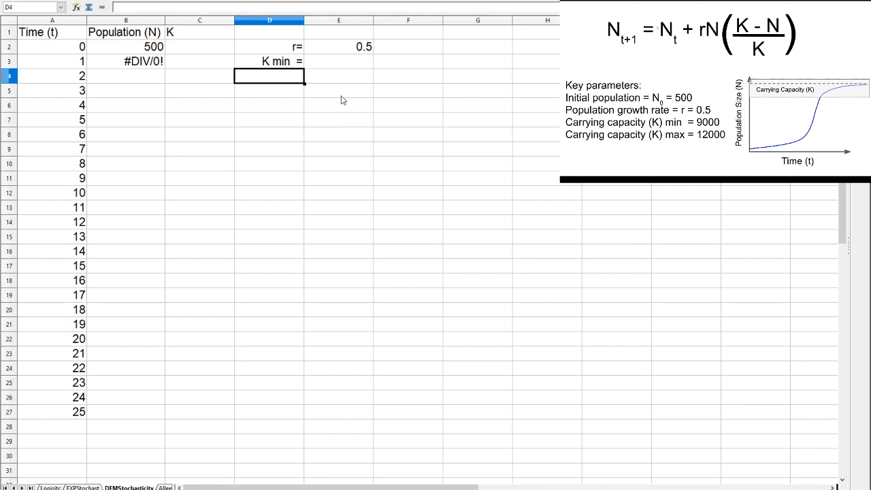
pyautogui.write('K max =')
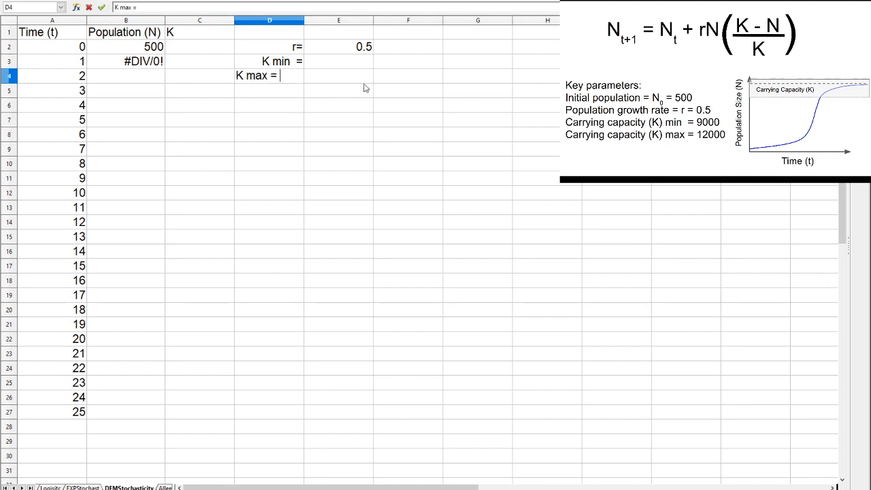
# Right-align the "K max =" label in D4.
pyautogui.press('Right')
pyautogui.press('Up')
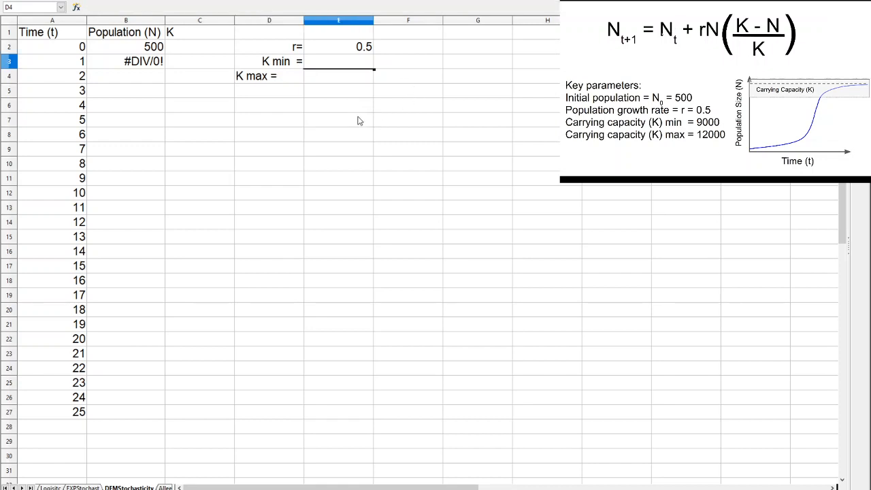
pyautogui.press('Down')
pyautogui.press('Left')
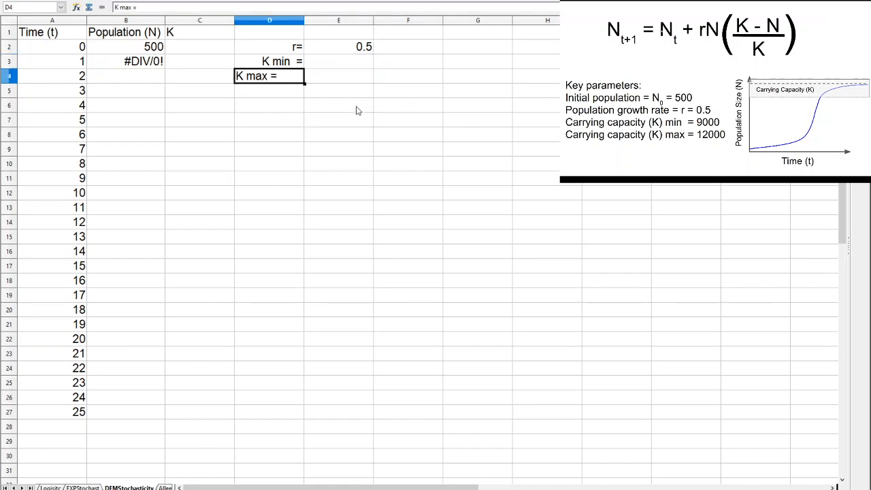
pyautogui.click(279, 0)
# Set the minimum carrying capacity in E3 to 9000 and the maximum in E4 to 12000.
pyautogui.press('Right')
pyautogui.press('Up')
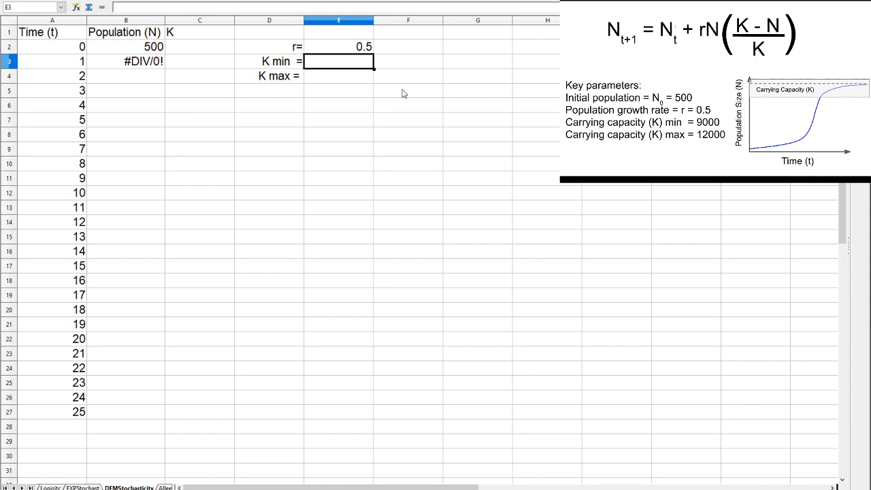
pyautogui.write('9000')
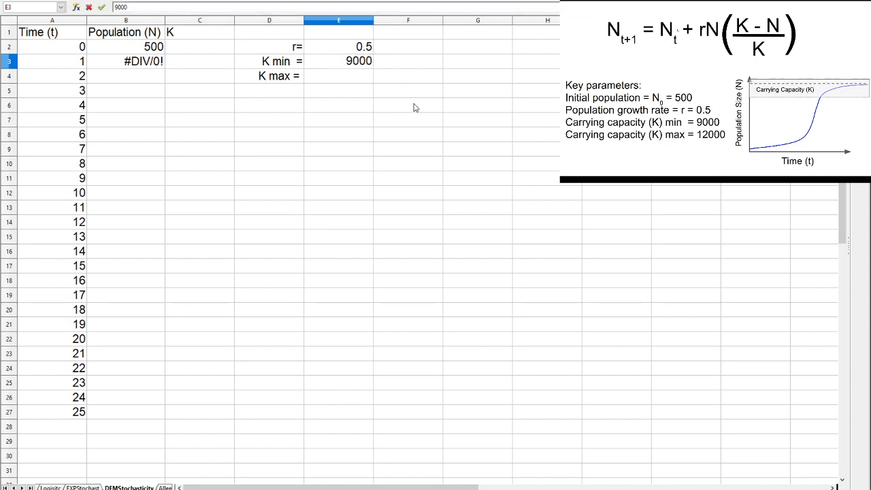
pyautogui.press('Return')
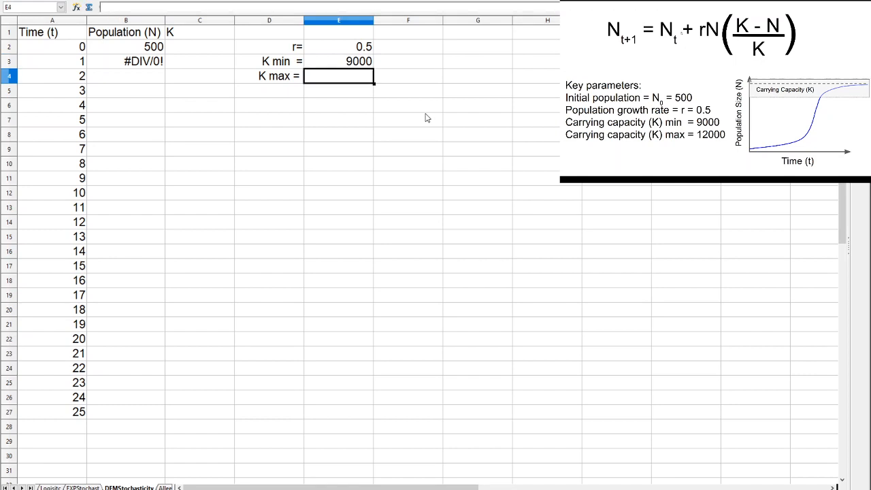
pyautogui.write('12000')
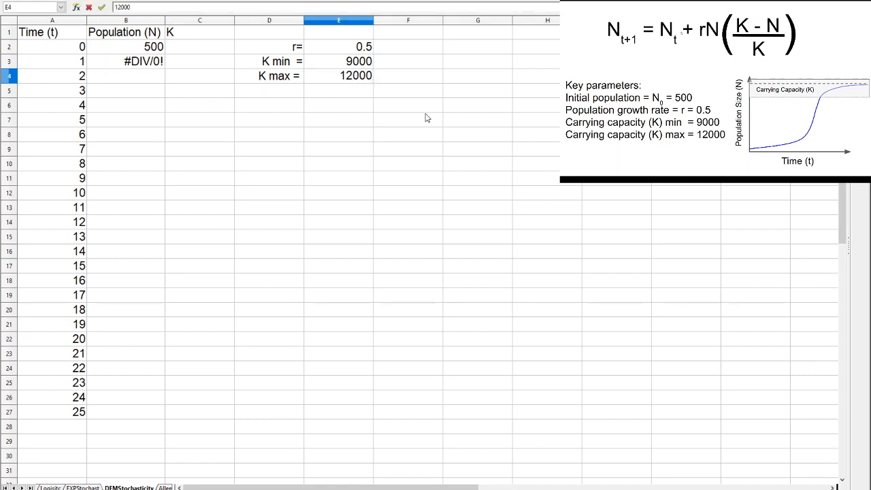
pyautogui.press('Return')
# Enter the random carrying-capacity formula =RANDBETWEEN($E$3; $E$4) in C3 under the K heading.
pyautogui.press('Left')
pyautogui.press('Left')
pyautogui.press('Up')
pyautogui.press('Up')
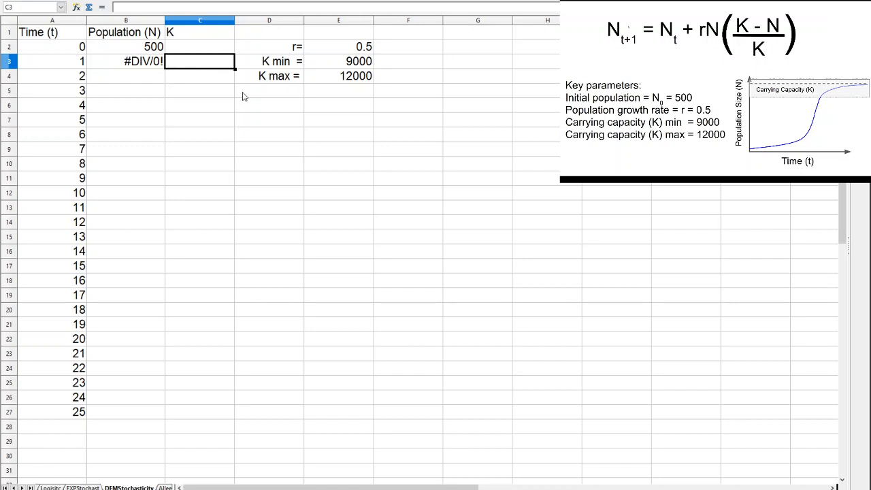
pyautogui.write('=')
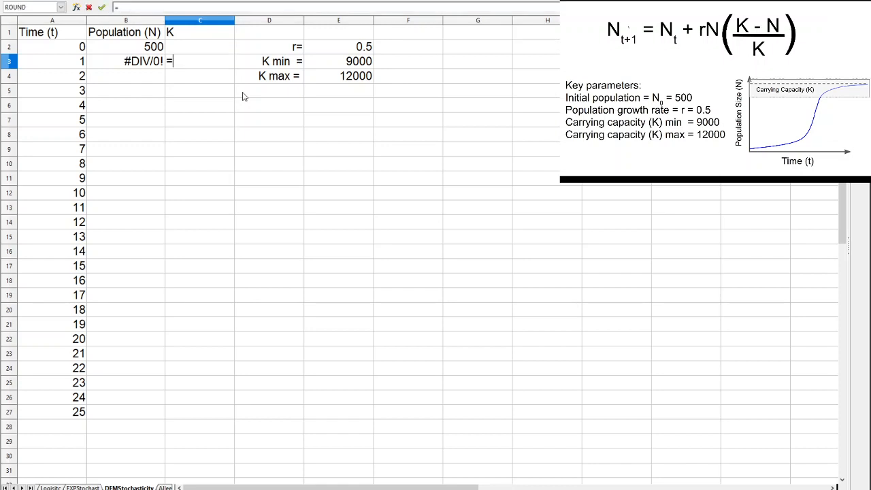
pyautogui.write('randbet2w')
pyautogui.press('BackSpace')
pyautogui.press('BackSpace')
pyautogui.write('ween')
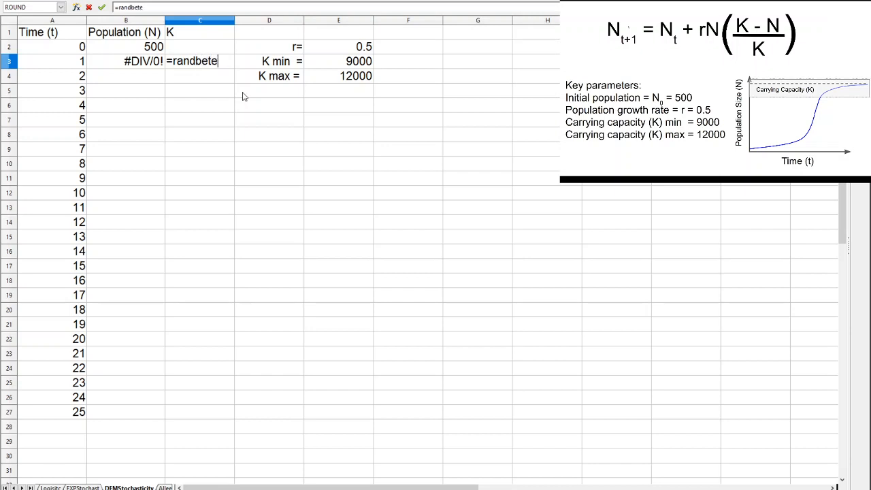
pyautogui.write('(')
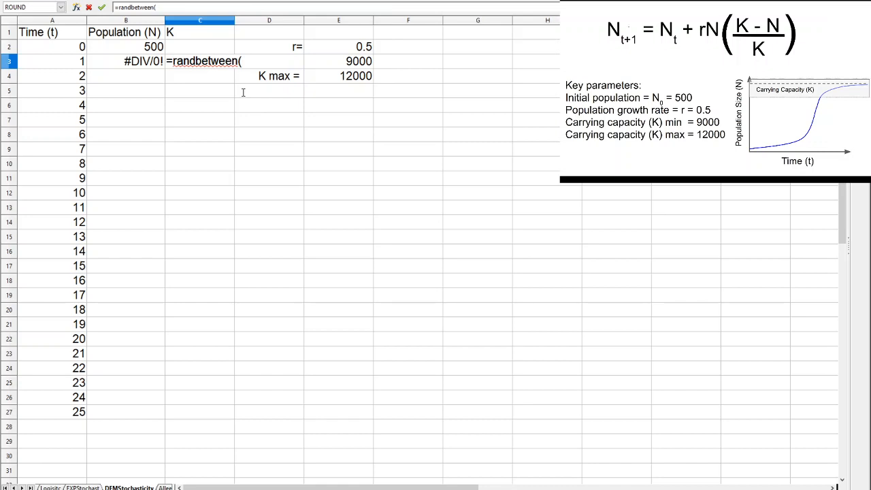
pyautogui.write('$E')
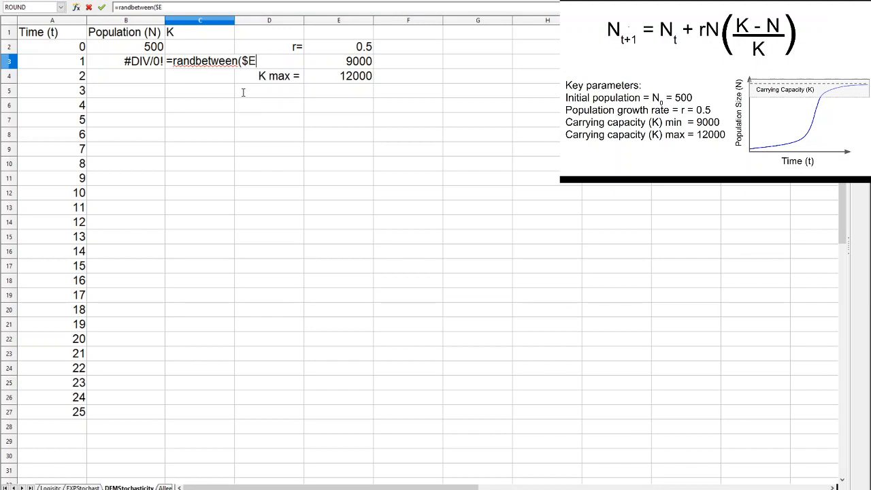
pyautogui.write('$#')
pyautogui.press('BackSpace')
pyautogui.write('3')
pyautogui.write(';')
pyautogui.write('$E$4')
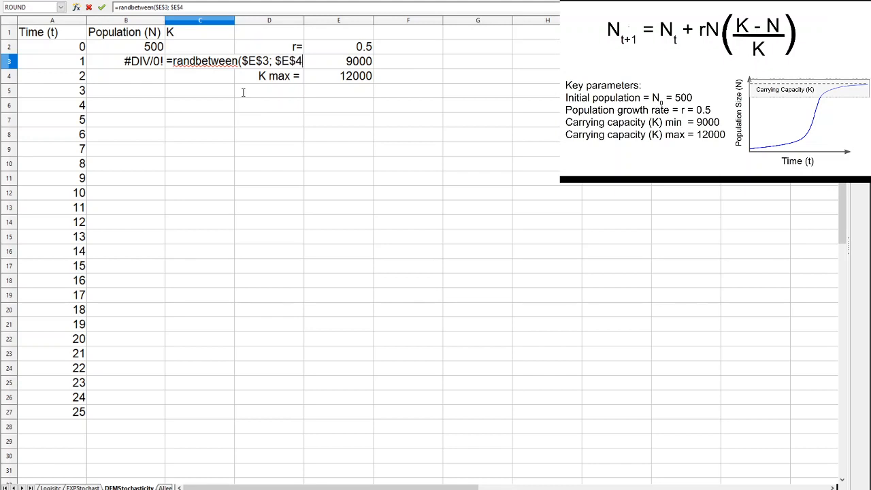
pyautogui.write(')')
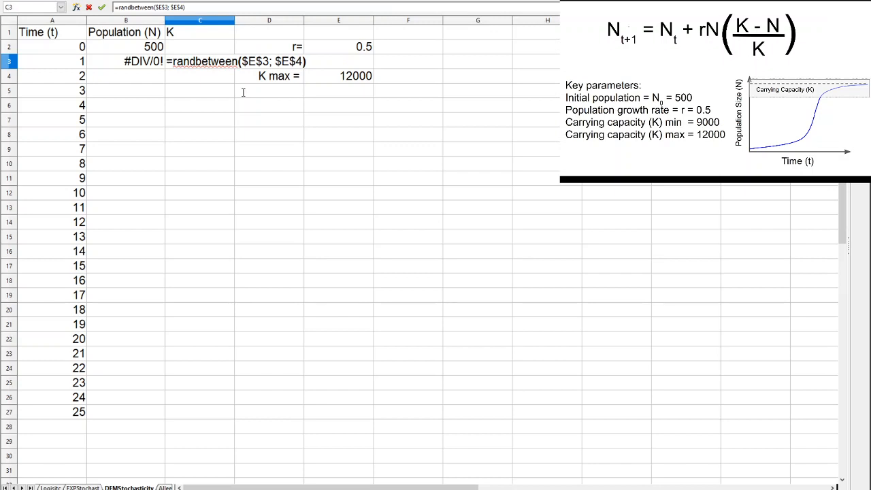
pyautogui.press('Return')
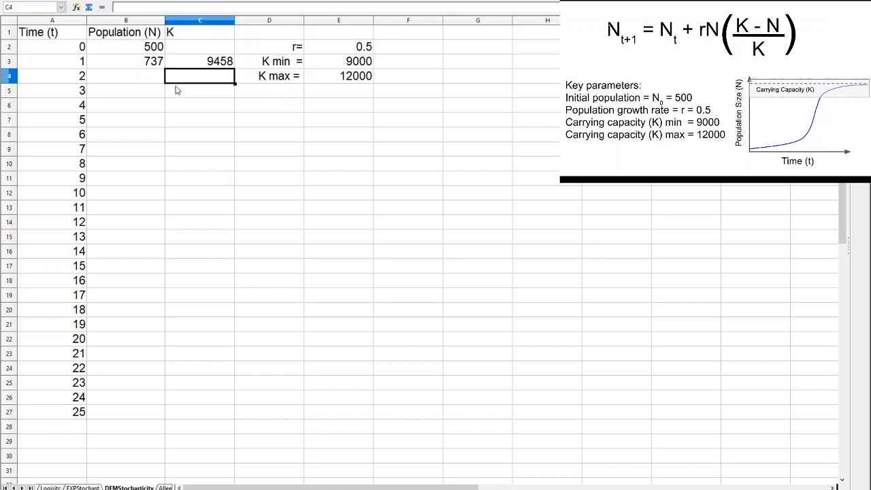
# Fill the population and K formulas from B3:C3 down through row 27, covering time steps up to 25.
pyautogui.press('Up')
pyautogui.press('Left')
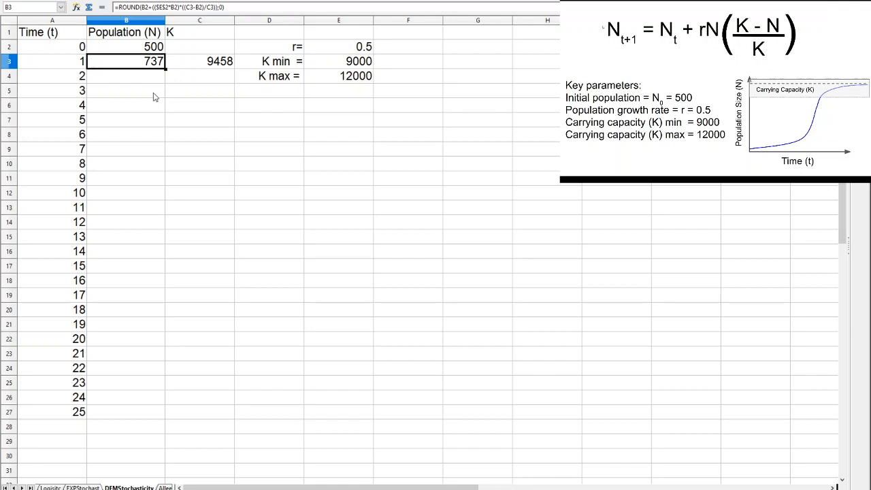
pyautogui.hotkey('shift', 'Right')
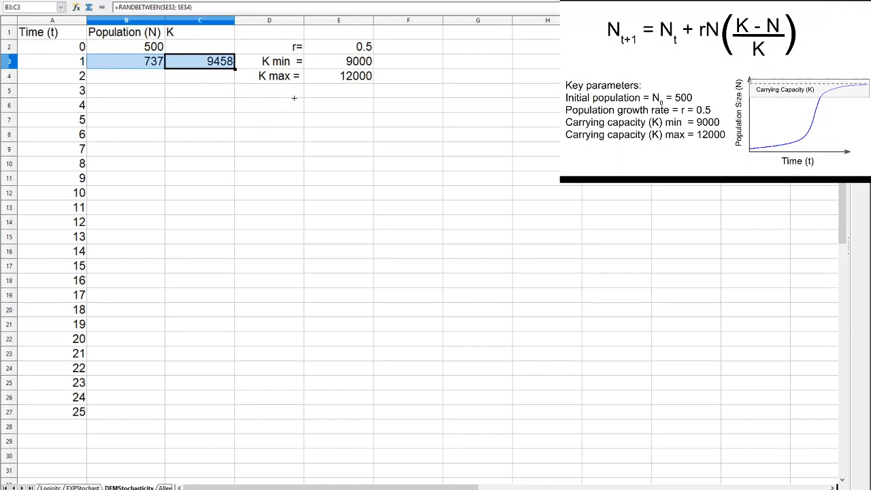
pyautogui.moveTo(235, 68); pyautogui.dragTo(212, 415)
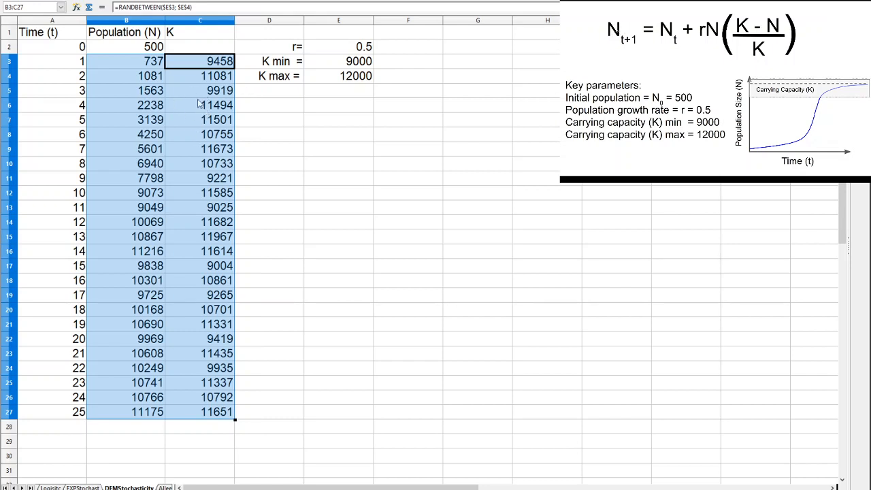
# Insert a blank column between the Time (t) and Population (N) columns.
pyautogui.click(149, 39)
pyautogui.hotkey('ctrl', 'space')
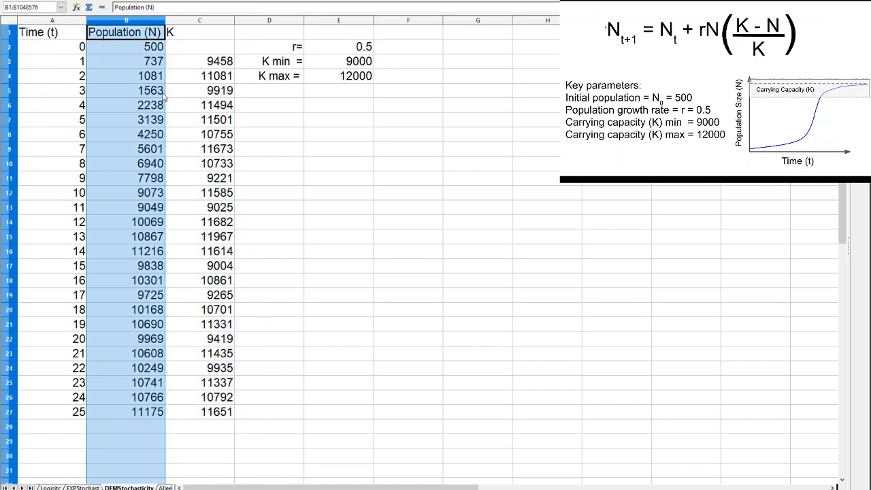
pyautogui.hotkey('ctrl', '+')
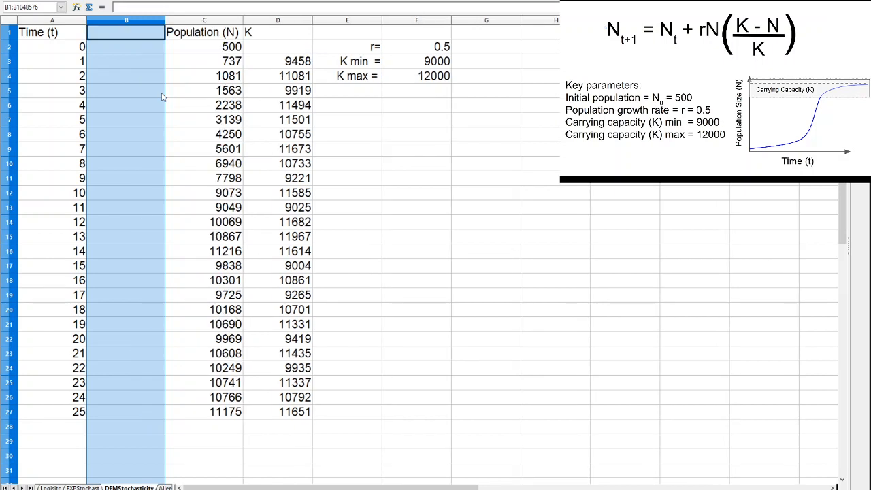
# Copy the population formula text from C3 unchanged into B3 of the blank column.
pyautogui.press('Up')
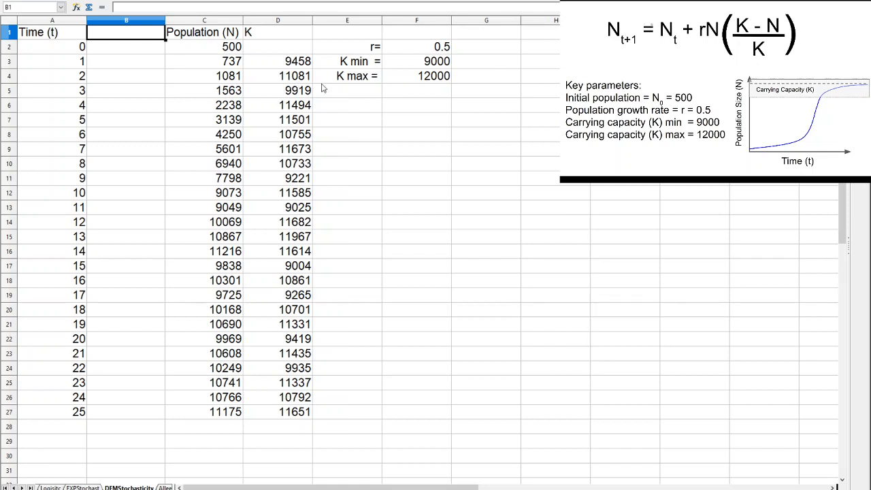
pyautogui.press('Right')
pyautogui.press('Down')
pyautogui.press('Down')
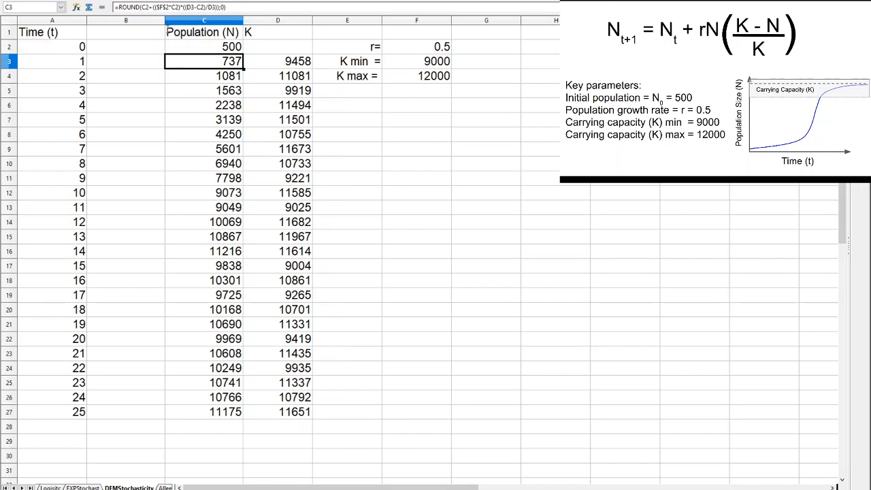
pyautogui.press('F2')
pyautogui.hotkey('ctrl', 'a')
pyautogui.hotkey('ctrl', 'c')
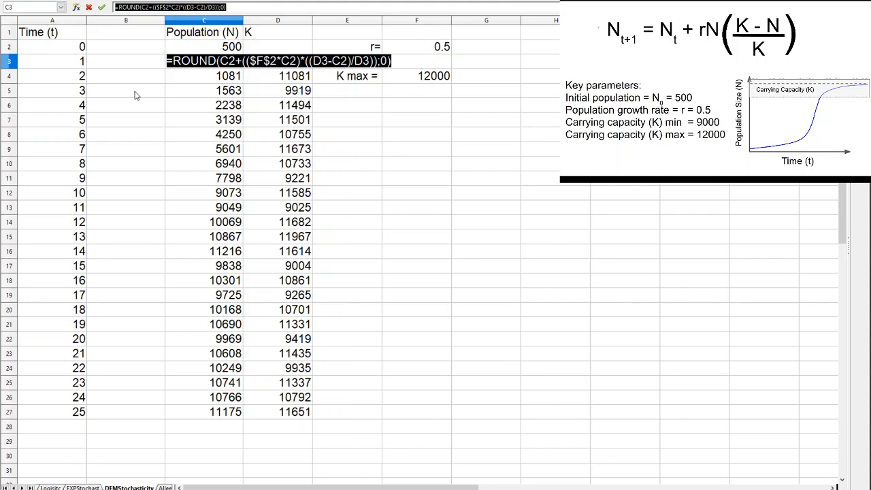
pyautogui.press('Escape')
pyautogui.press('Left')
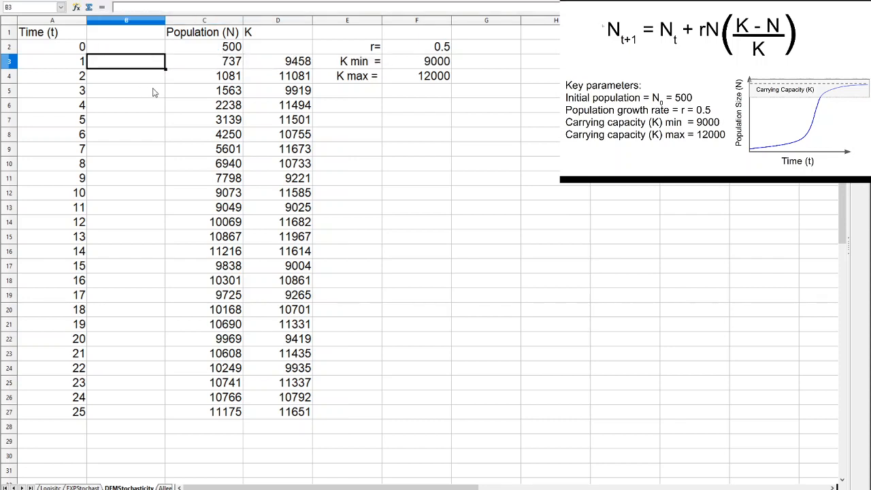
pyautogui.hotkey('ctrl', 'v')
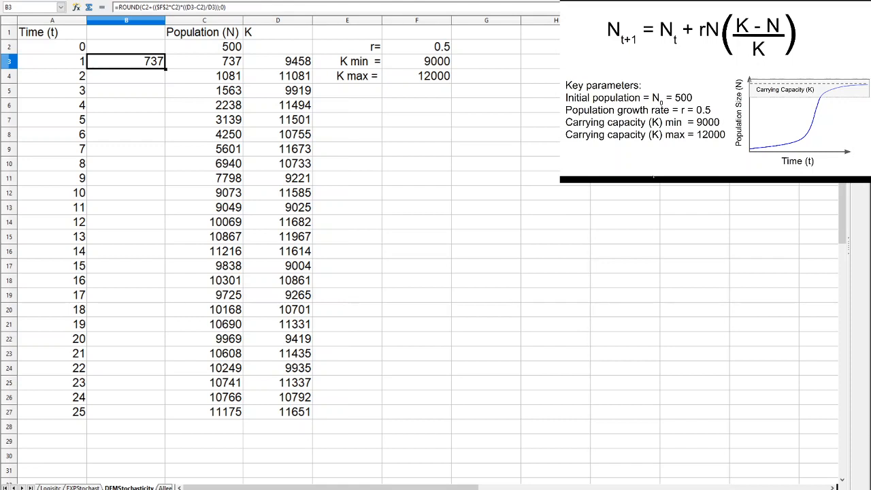
pyautogui.click(278, 482)
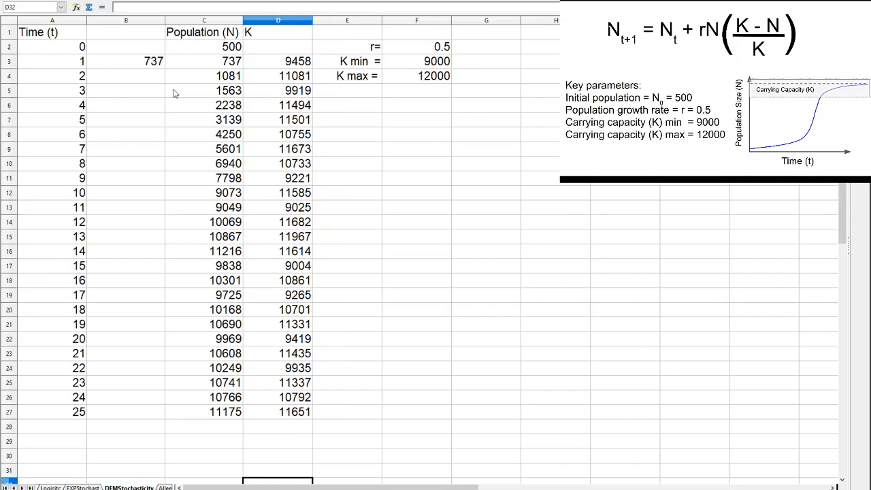
pyautogui.click(154, 62)
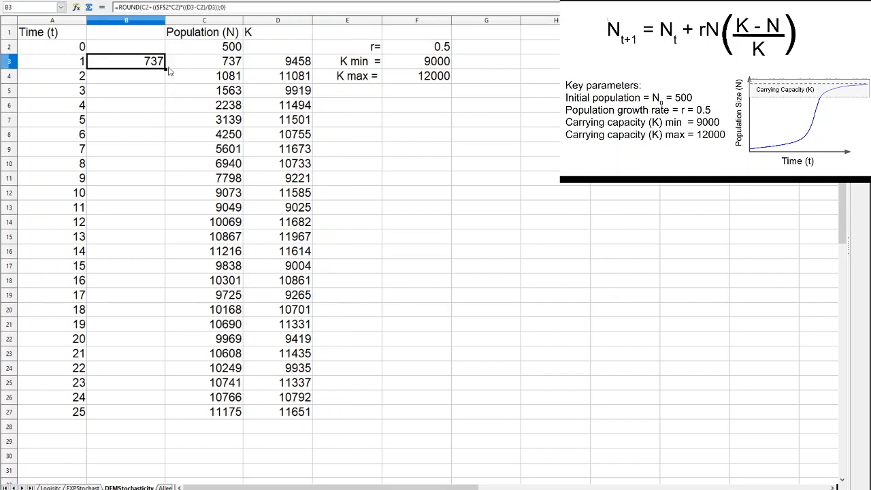
pyautogui.click(155, 48)
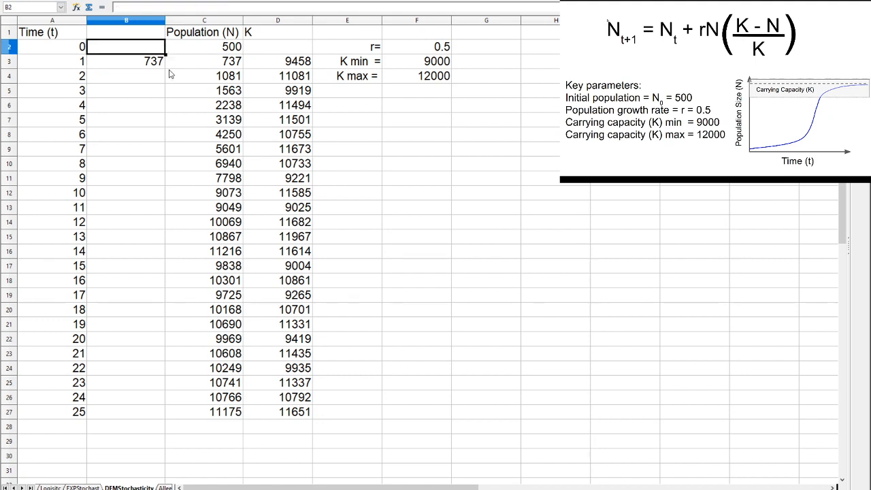
pyautogui.press('Down')
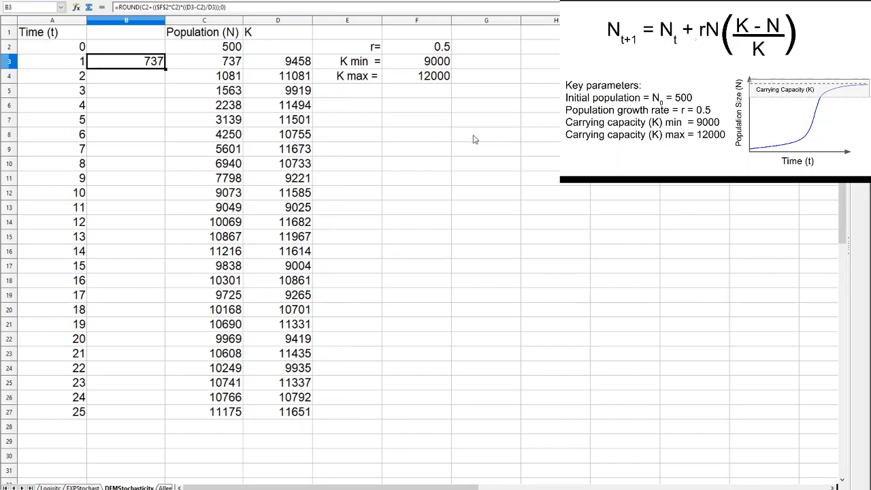
# Enter 10000 in G3 as the constant carrying capacity.
pyautogui.press('Right')
pyautogui.press('Right')
pyautogui.press('Right')
pyautogui.press('Right')
pyautogui.press('Right')
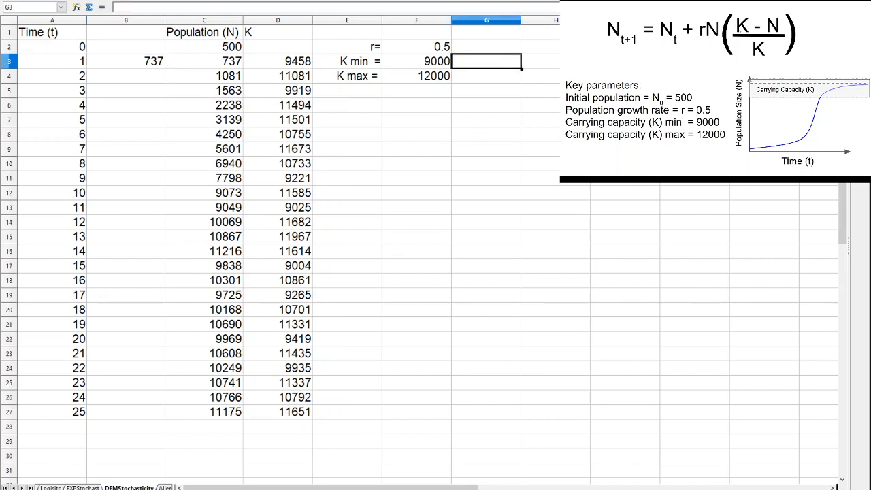
pyautogui.press('Delete')
pyautogui.write('10')
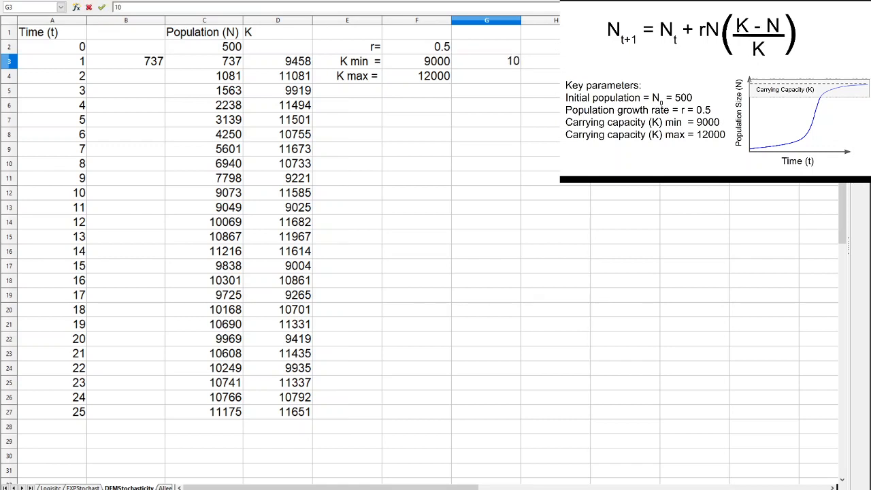
pyautogui.write('000')
pyautogui.press('Tab')
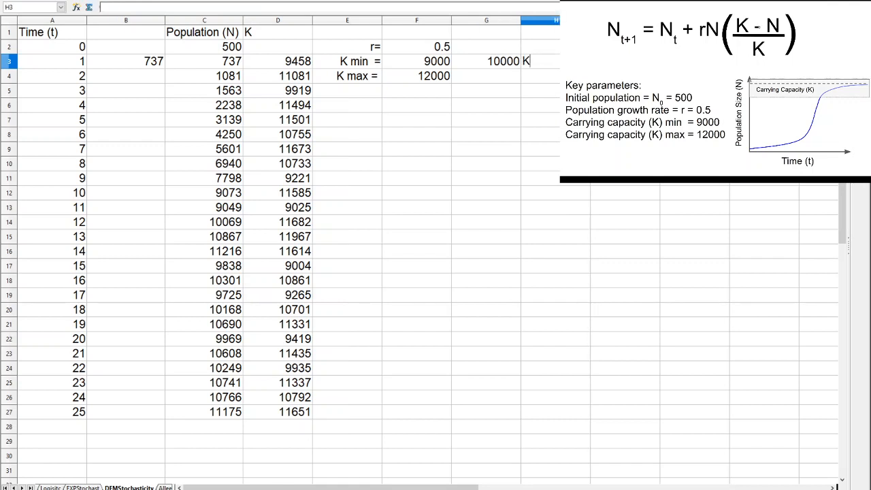
# Label the constant carrying capacity in H3 as "K stable".
pyautogui.write('K stable')
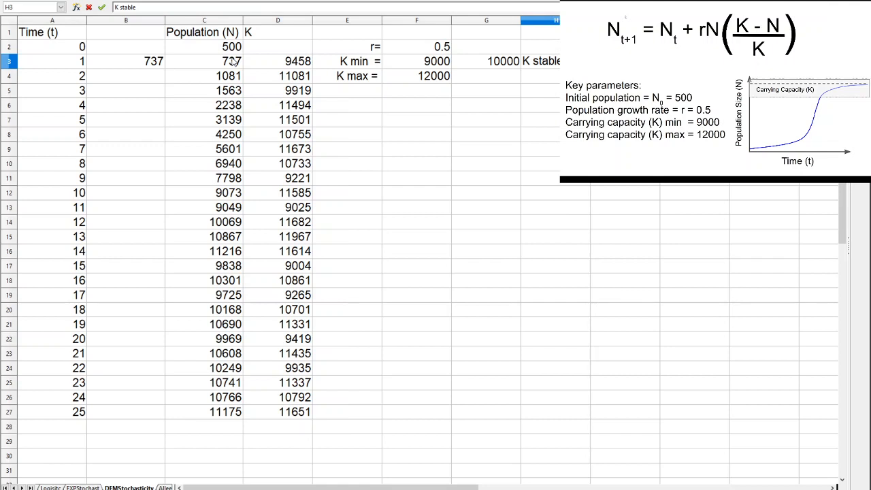
pyautogui.write('=')
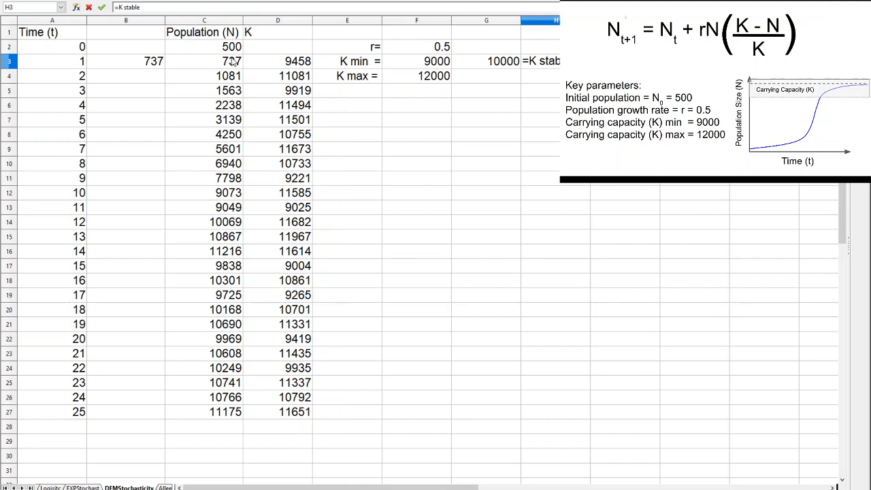
pyautogui.press('Return')
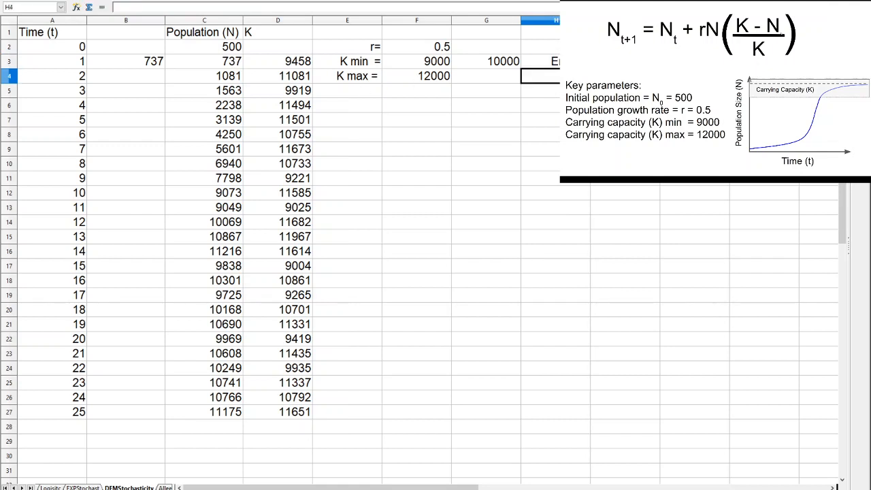
pyautogui.click(555, 61)
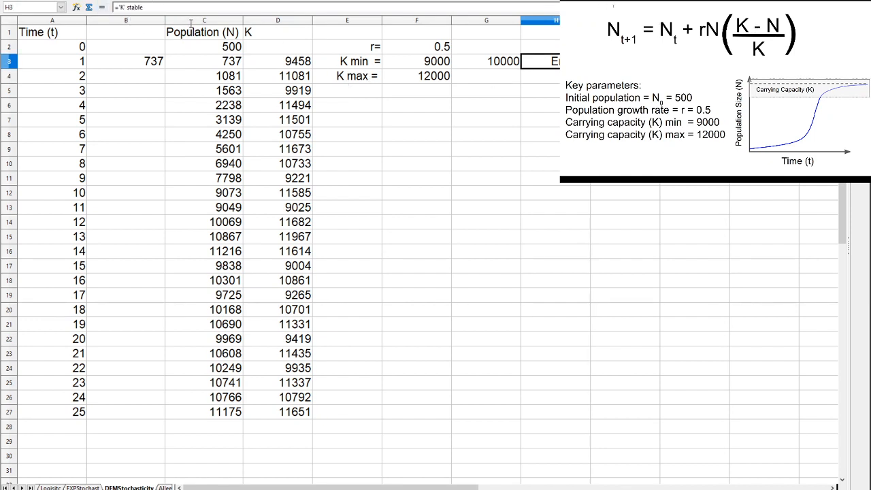
pyautogui.tripleClick(171, 9)
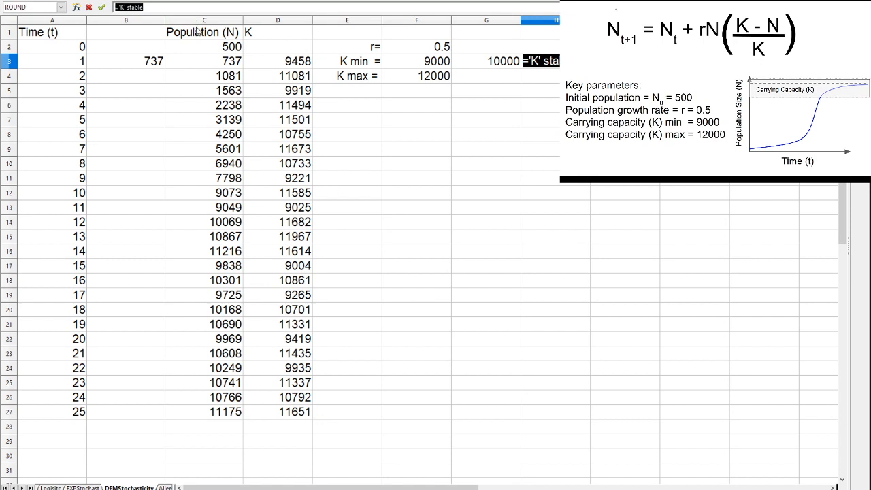
pyautogui.write('K stable')
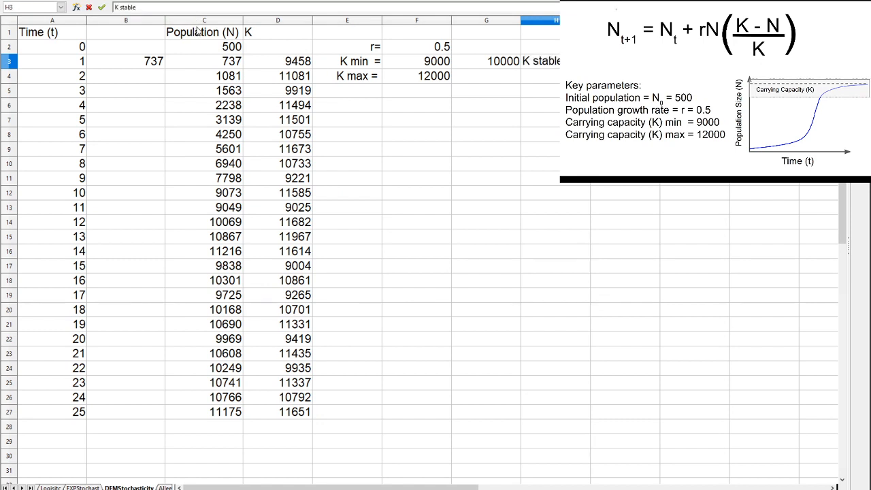
# Change all three C2 references in the B3 formula to B2.
pyautogui.click(96, 56)
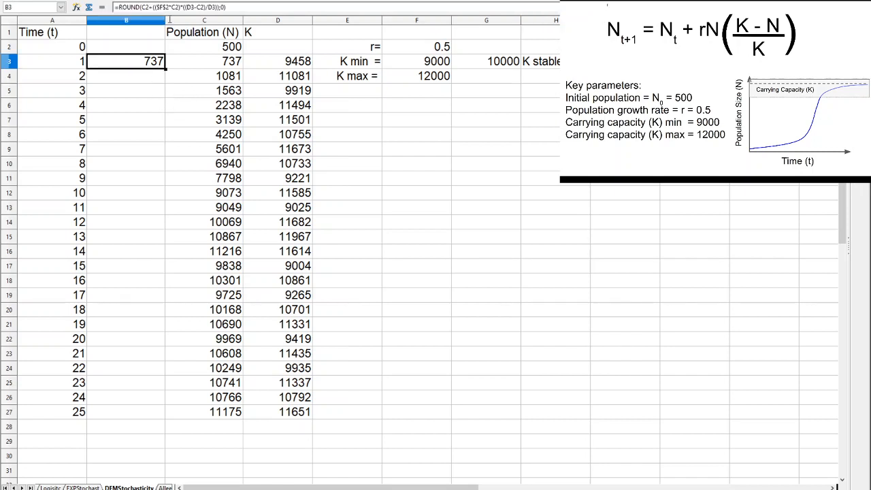
pyautogui.press('F2')
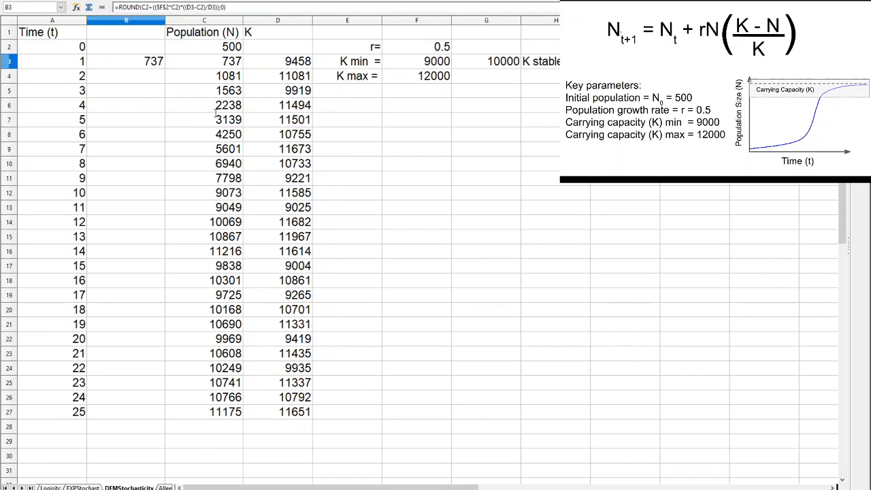
pyautogui.press('BackSpace')
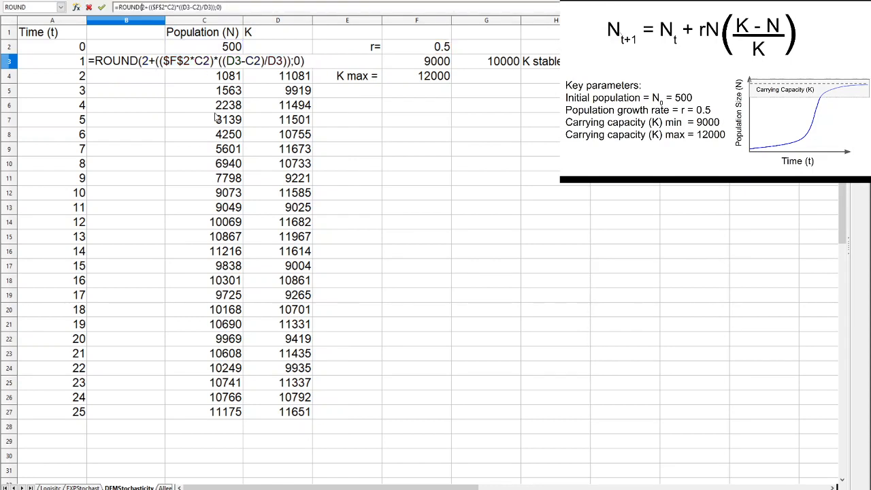
pyautogui.write('B')
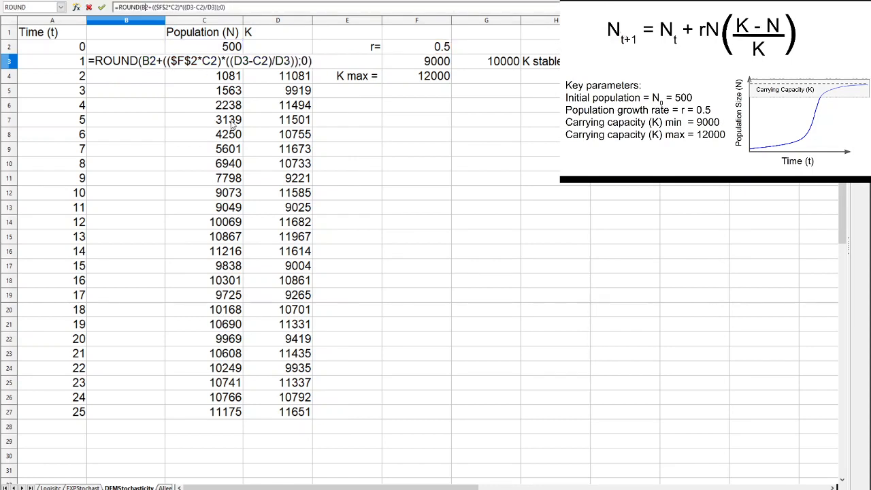
pyautogui.click(211, 61)
pyautogui.press('BackSpace')
pyautogui.write('B')
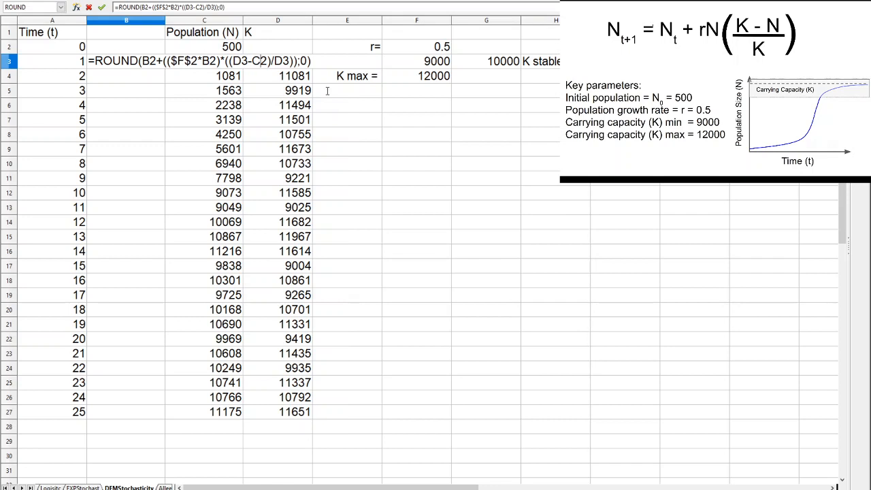
pyautogui.press('BackSpace')
pyautogui.write('B')
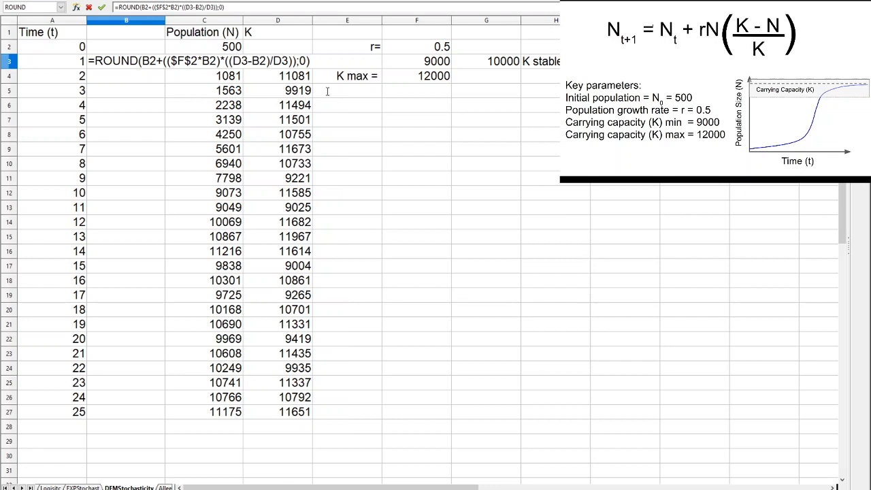
# Replace D3 in the K minus N term of the B3 formula with the absolute reference $G$3.
pyautogui.press('Left')
pyautogui.press('Left')
pyautogui.press('Left')
pyautogui.press('Left')
pyautogui.press('Left')
pyautogui.press('Left')
pyautogui.press('BackSpace')
pyautogui.press('BackSpace')
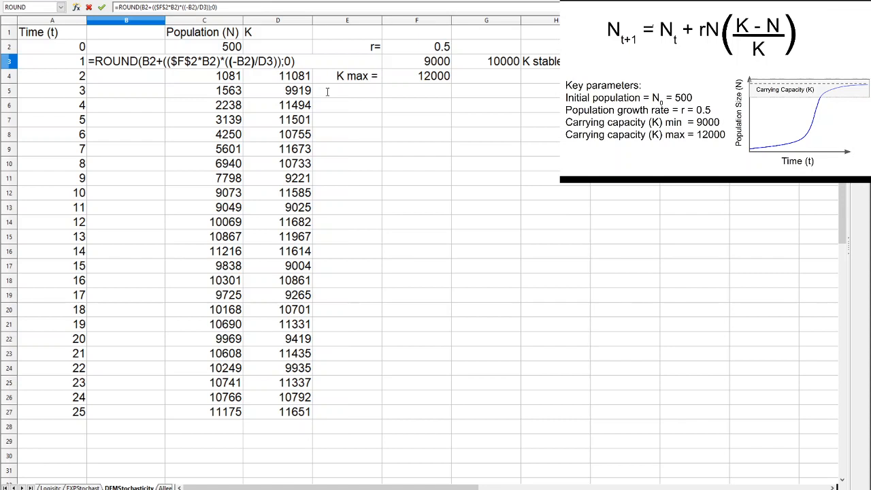
pyautogui.write('$')
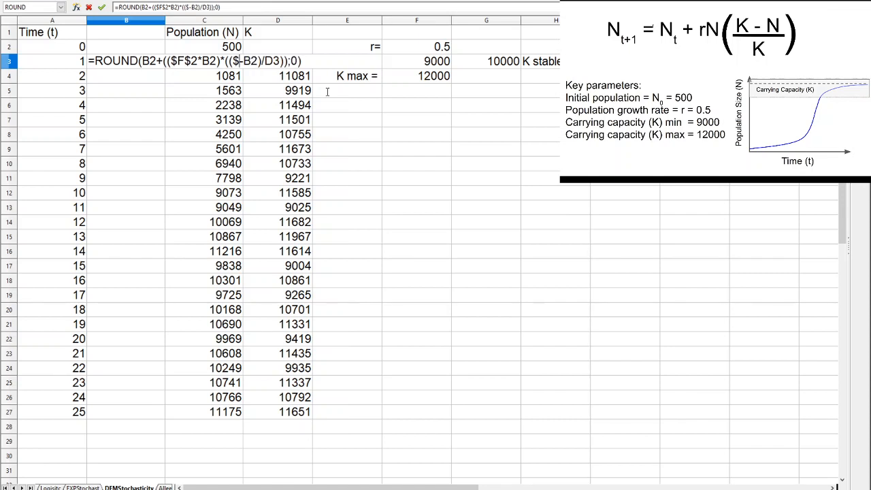
pyautogui.write('G$')
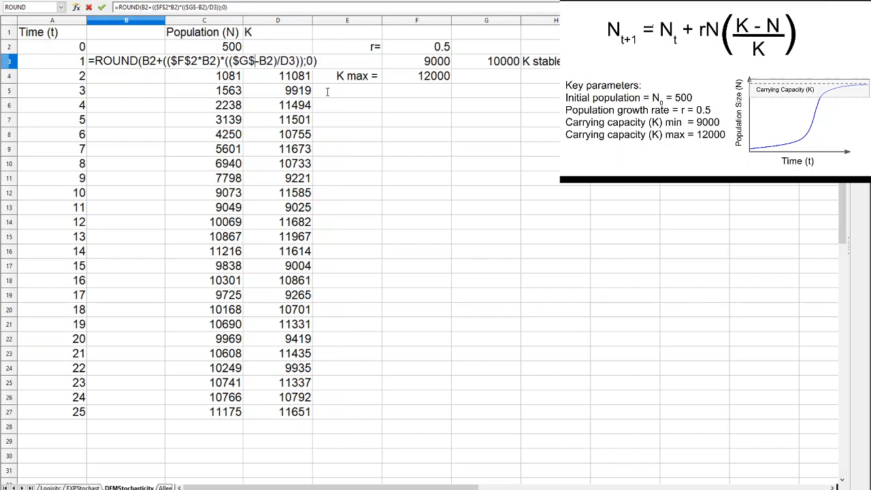
pyautogui.write('3')
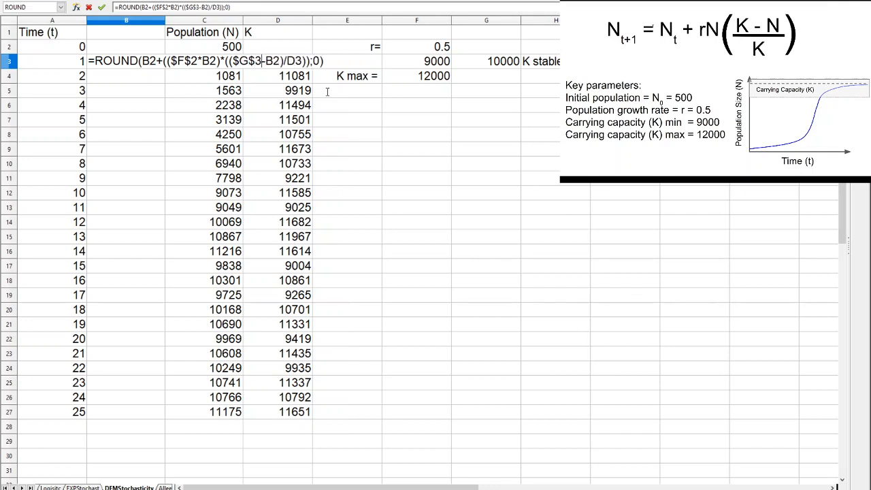
# Replace the divisor D3 with $G$3, completing B3 as =ROUND(B2+(($F$2*B2)*(($G$3-B2)/$G$3));0).
pyautogui.press('Right')
pyautogui.press('Right')
pyautogui.press('Right')
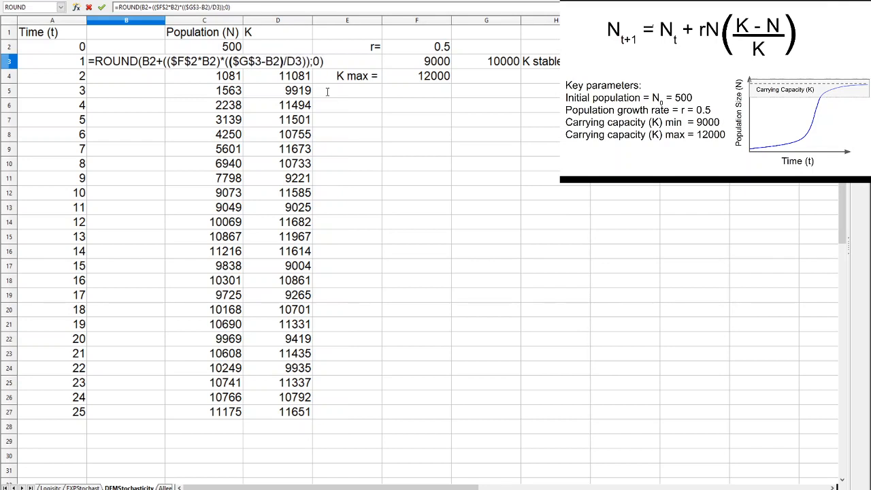
pyautogui.press('BackSpace')
pyautogui.press('Delete')
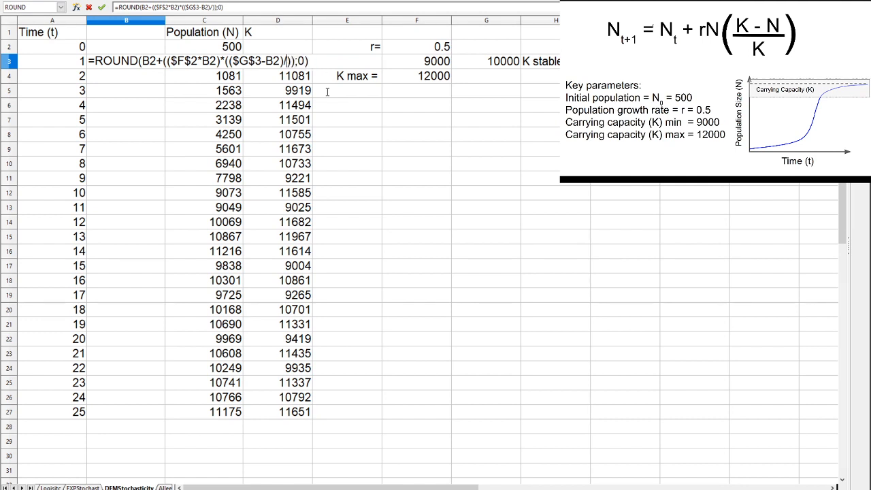
pyautogui.write('$G$3')
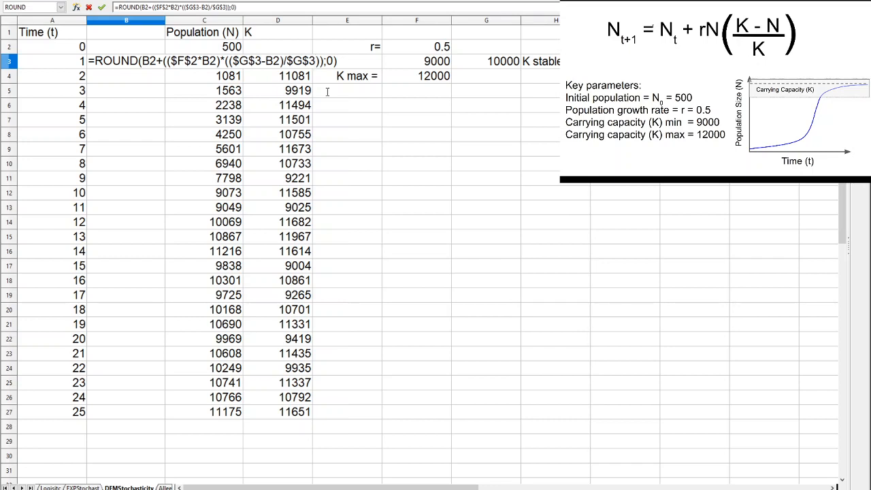
pyautogui.press('Return')
pyautogui.press('Return')
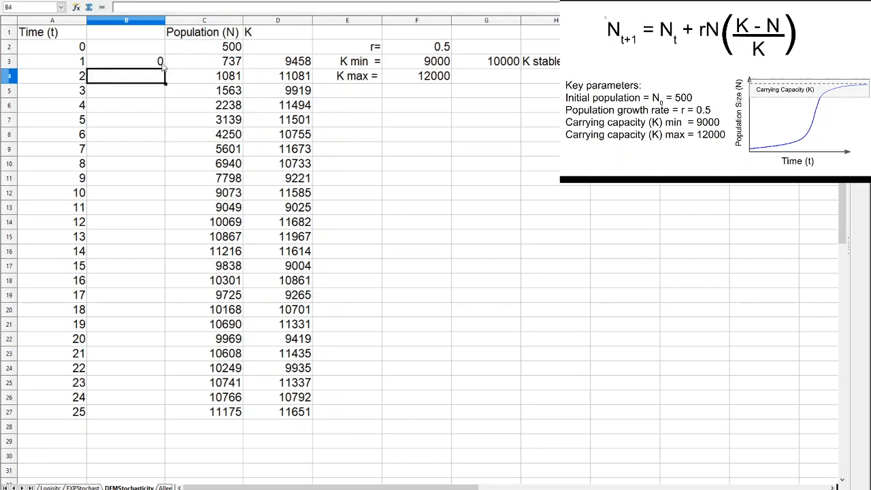
# Enter the initial population 500 in B2 for time 0.
pyautogui.press('Up')
pyautogui.press('Up')
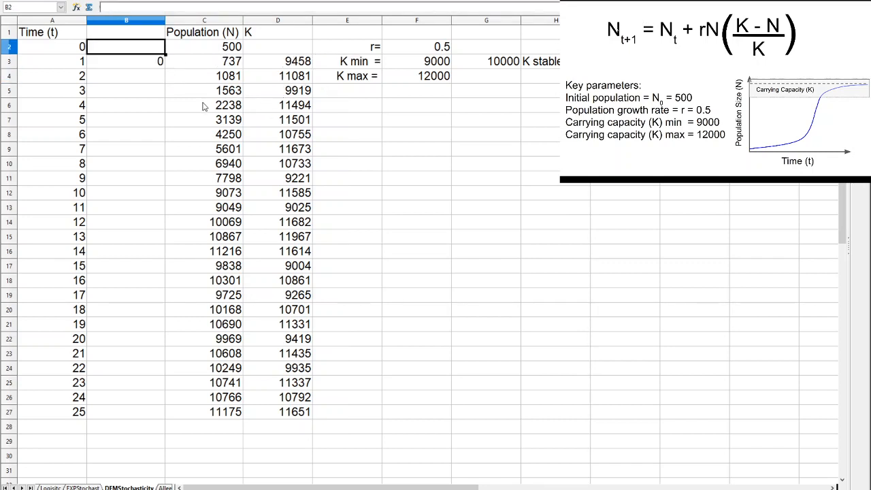
pyautogui.write('500')
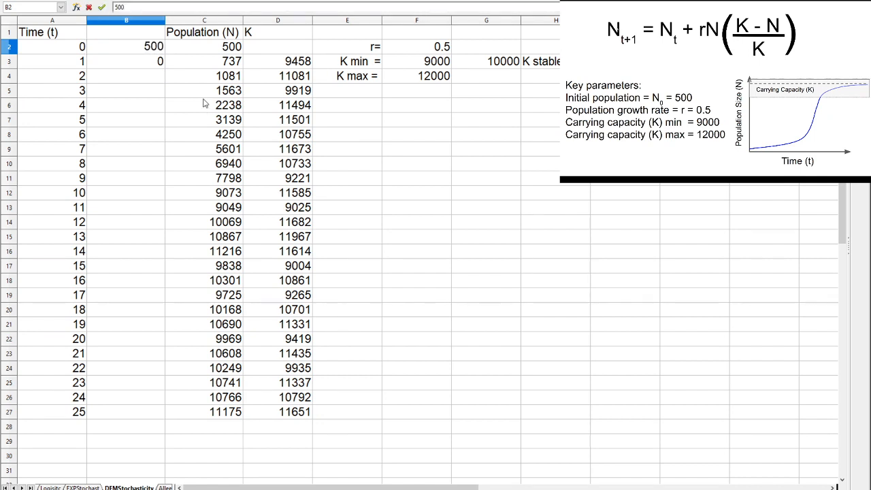
pyautogui.press('Return')
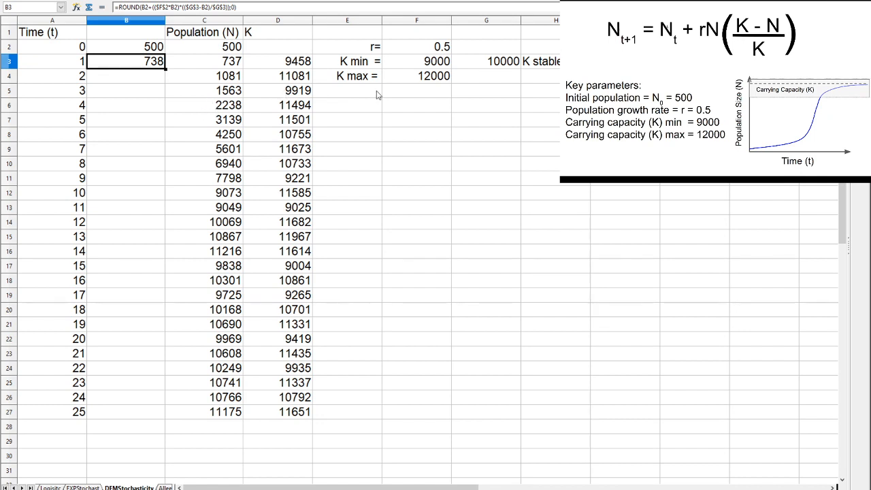
# Copy the stable-capacity population formula from B3 down through B27, covering time steps 1 to 25.
pyautogui.press('Right')
pyautogui.press('Right')
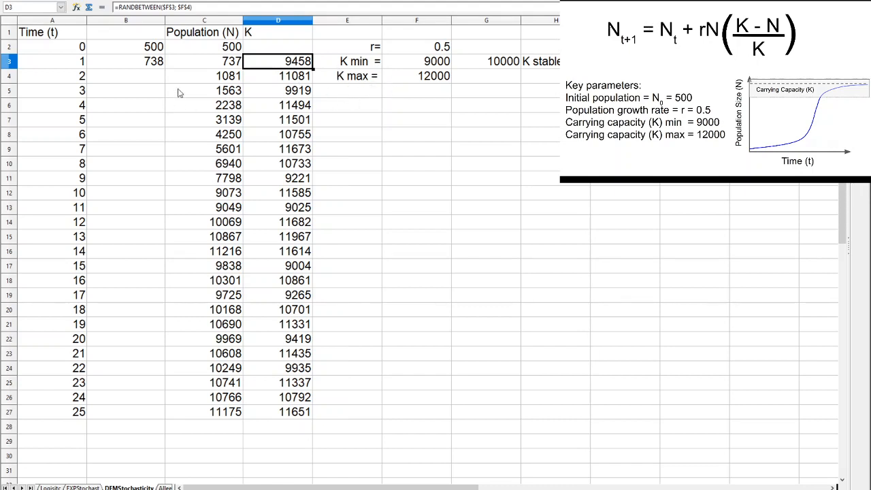
pyautogui.press('Left')
pyautogui.press('Left')
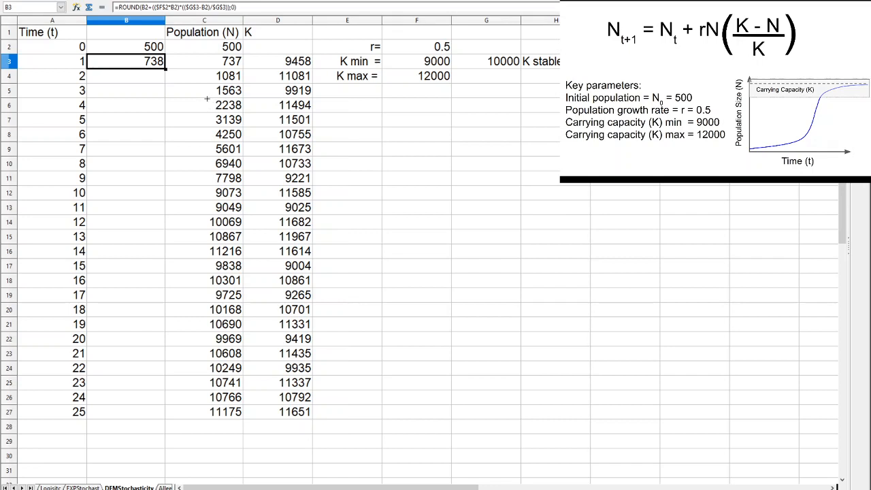
pyautogui.moveTo(207, 99); pyautogui.dragTo(204, 415)
pyautogui.moveTo(438, 486); pyautogui.dragTo(537, 465)
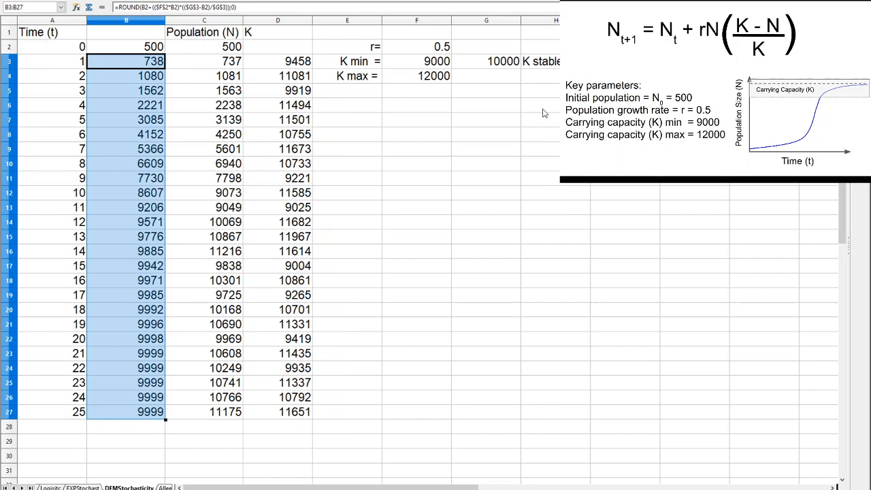
# Chart the Population (N) values in column C as a smooth line, then shrink the chart and place it below the r and K parameters.
pyautogui.click(228, 21)
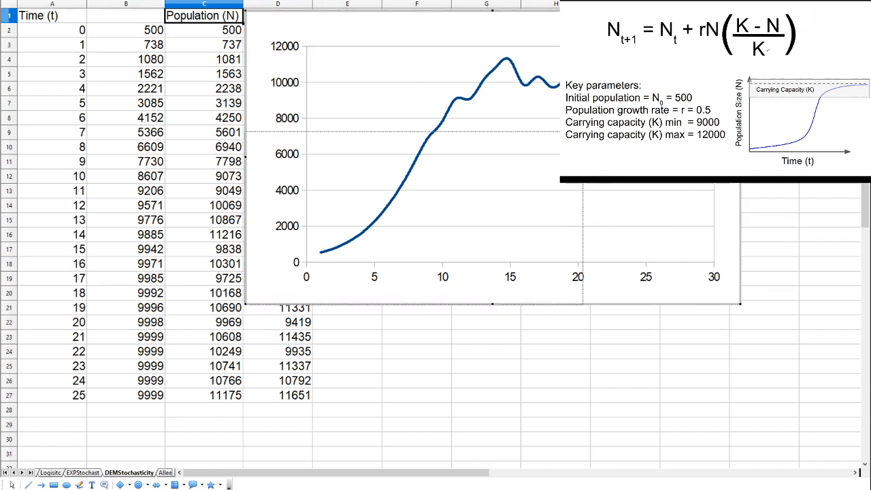
pyautogui.moveTo(580, 120); pyautogui.dragTo(580, 120)
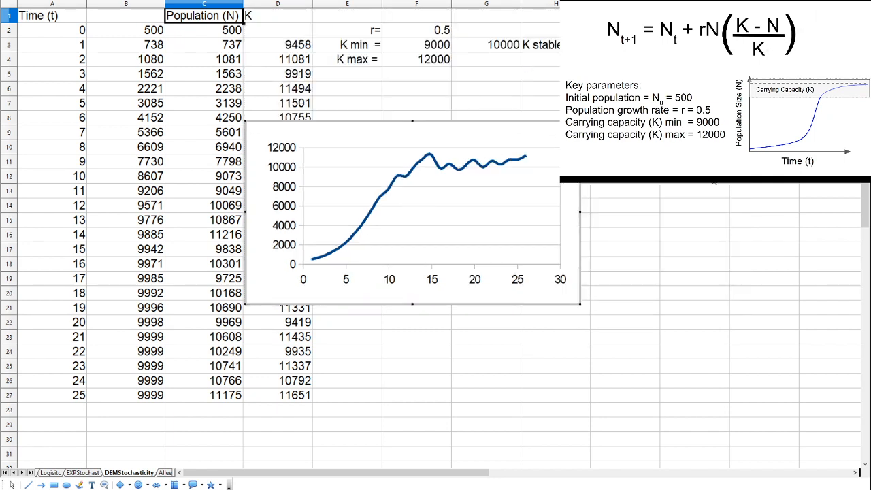
pyautogui.moveTo(579, 171); pyautogui.dragTo(718, 201)
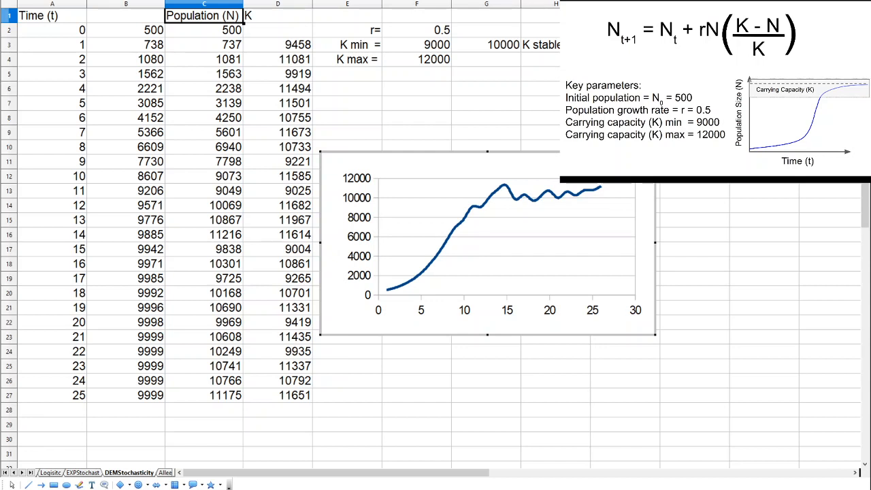
pyautogui.press('Escape')
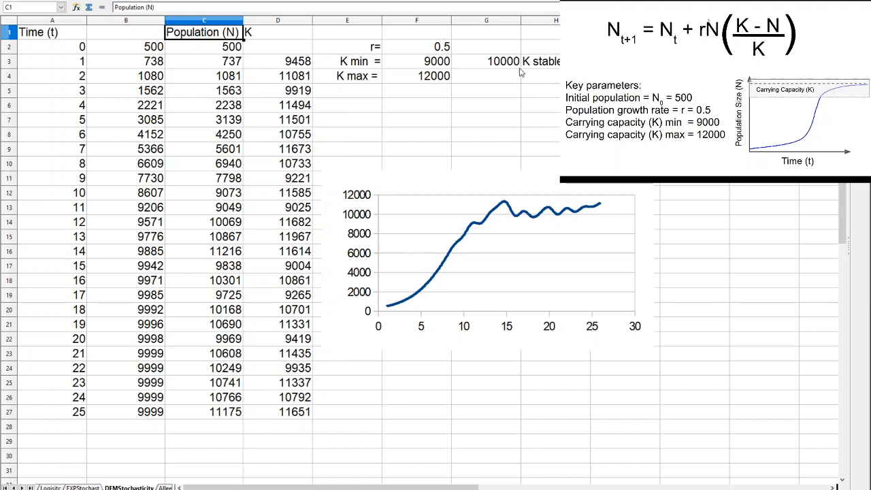
# Set the population growth rate r in F2 to 1.2.
pyautogui.press('Down')
pyautogui.press('Right')
pyautogui.press('Right')
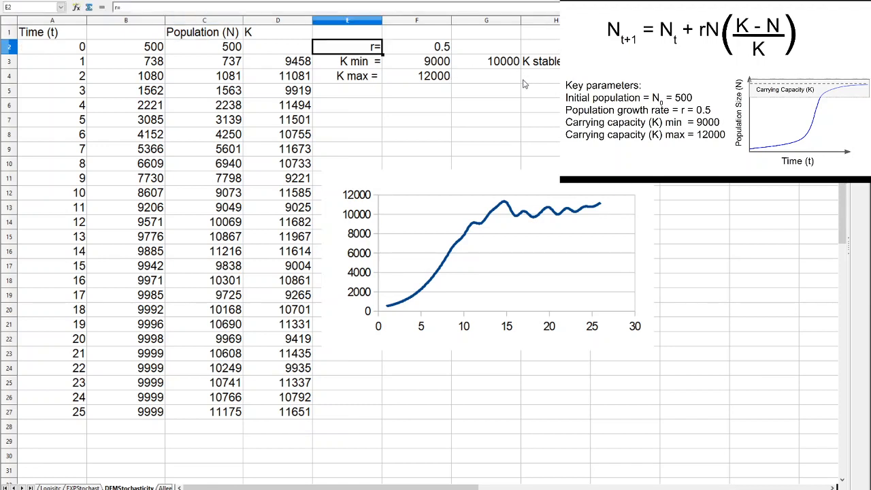
pyautogui.press('Right')
pyautogui.press('F2')
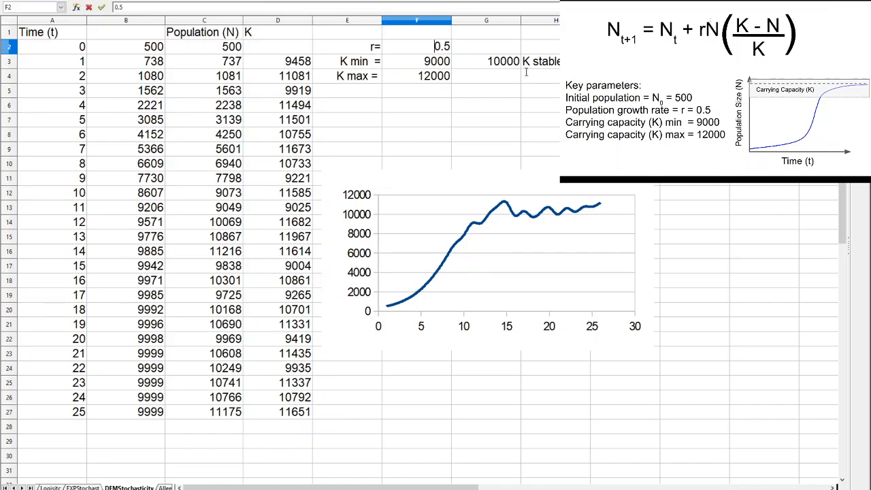
pyautogui.press('BackSpace')
pyautogui.press('BackSpace')
pyautogui.press('BackSpace')
pyautogui.write('1.2')
pyautogui.press('Return')
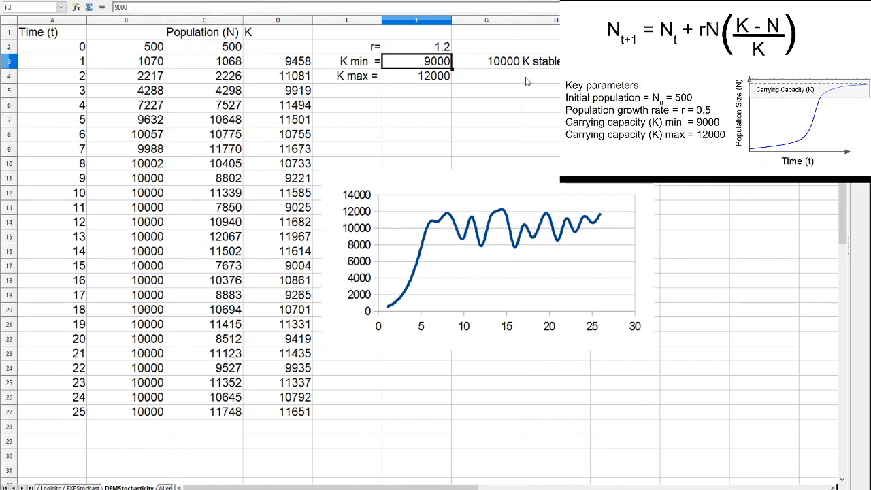
# Raise the growth rate r in F2 to 1.8.
pyautogui.press('Up')
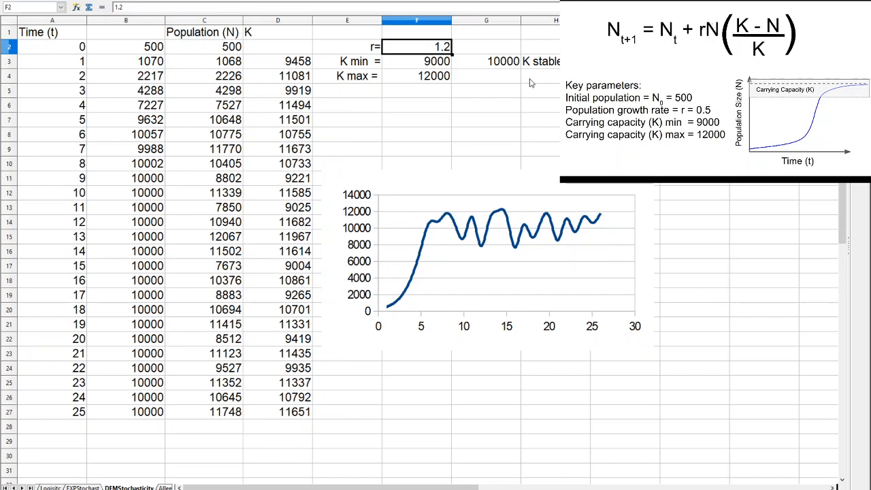
pyautogui.write('1.')
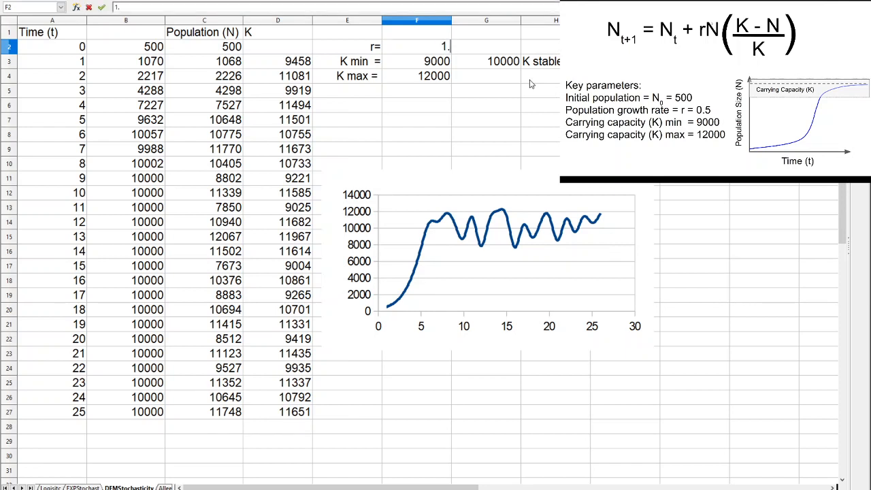
pyautogui.write('8')
pyautogui.press('Return')
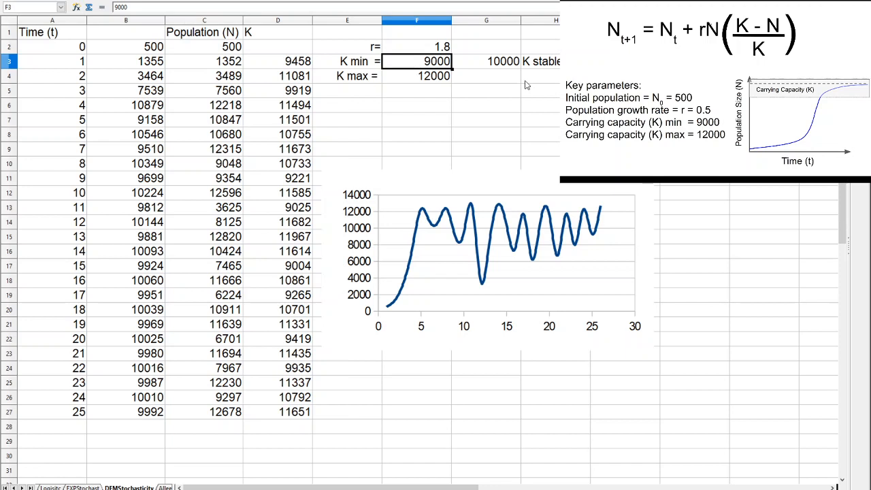
# Raise the growth rate r in F2 to 2.1 and keep that cell selected.
pyautogui.press('Up')
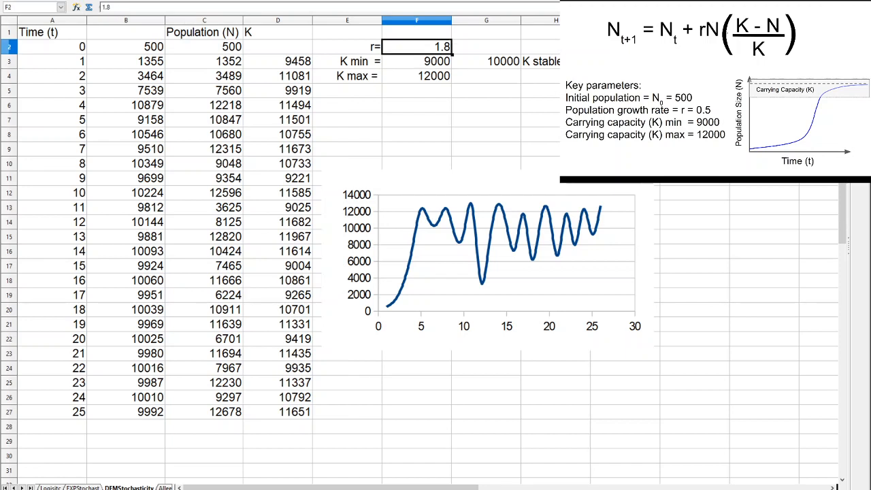
pyautogui.write('2.1')
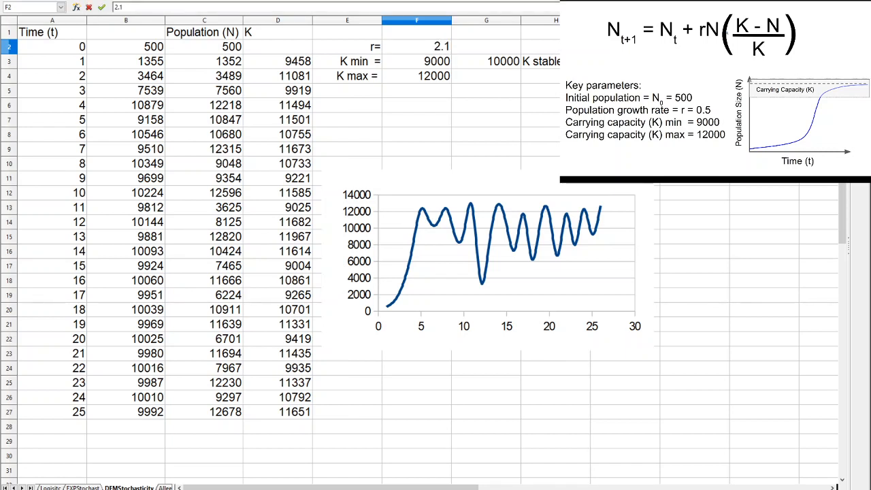
pyautogui.press('Return')
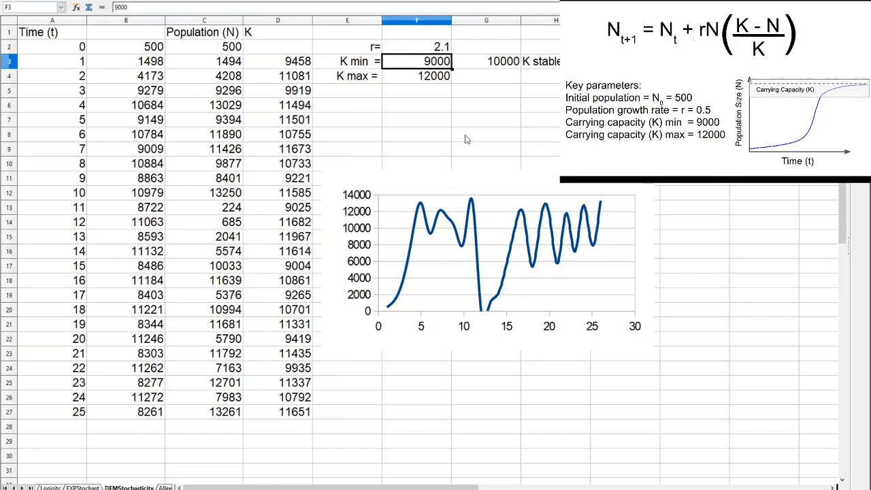
pyautogui.press('Up')
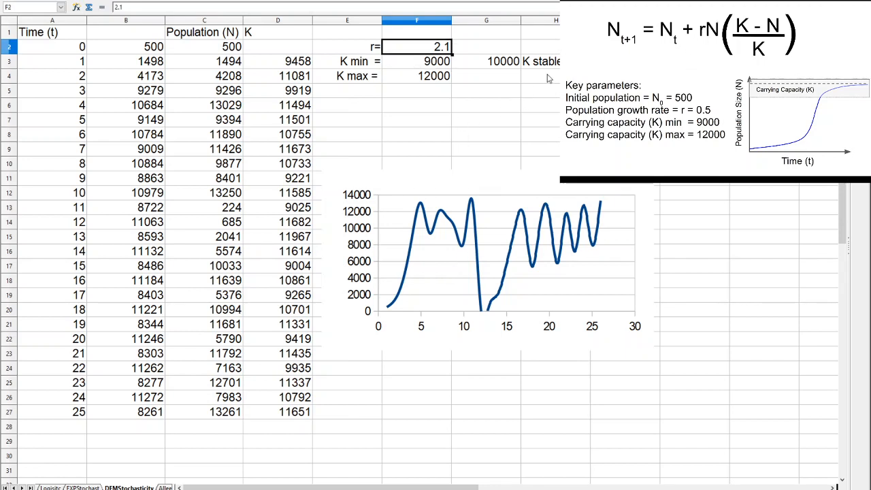